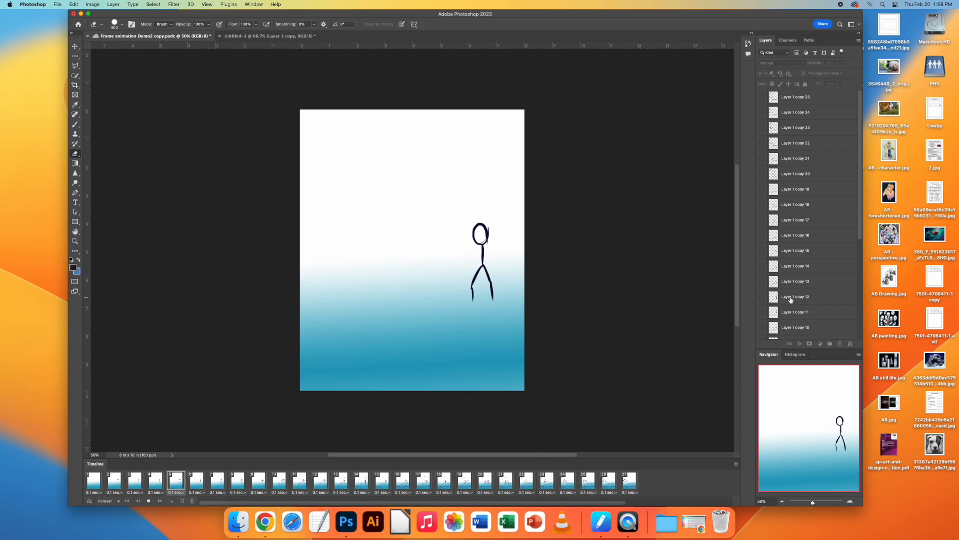
Step: Stop the animation playback and create a new 10 × 8 inch document at 150 pixels/inch in RGB with a white background
{"action": "key", "text": "space"}
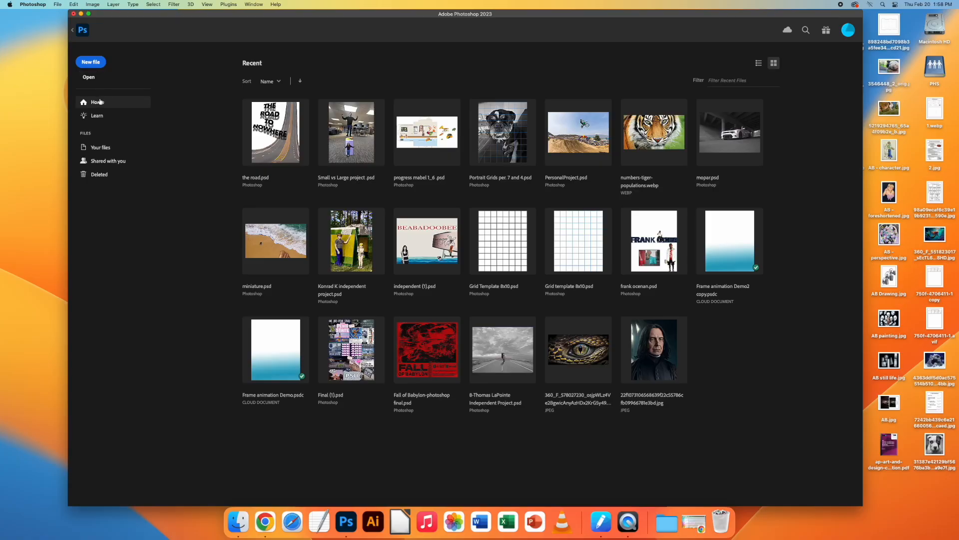
{"action": "left_click", "coordinate": [92, 62]}
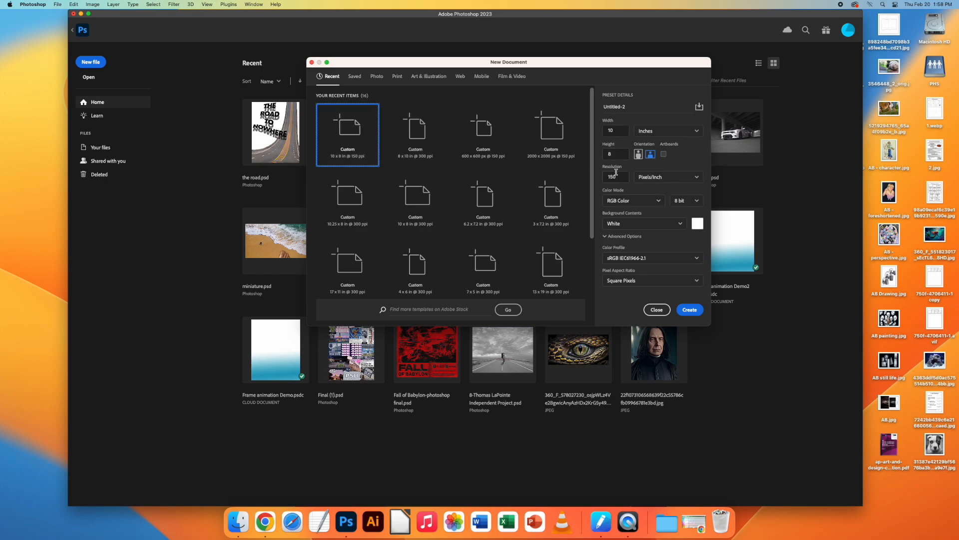
{"action": "left_click", "coordinate": [689, 308]}
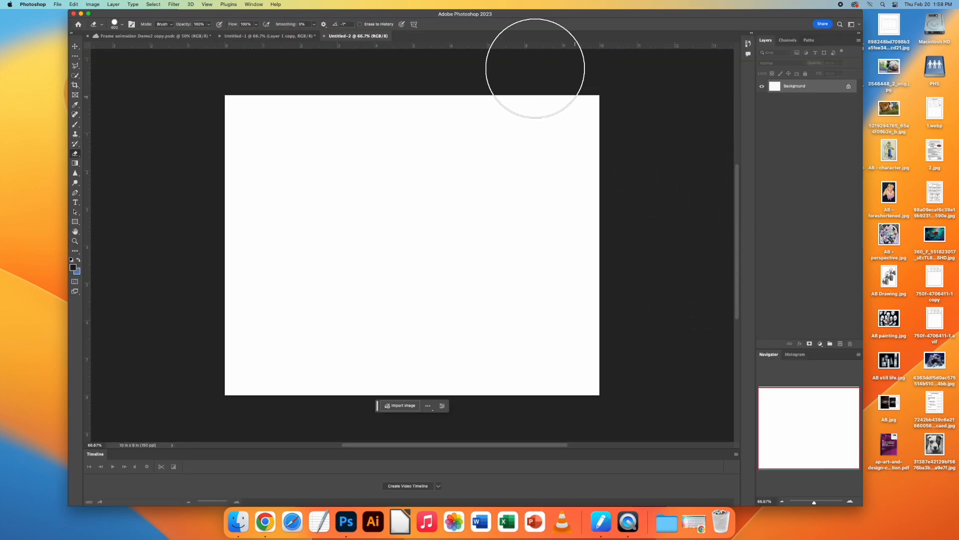
Step: Hide the Timeline panel and show it again
{"action": "left_click", "coordinate": [253, 5]}
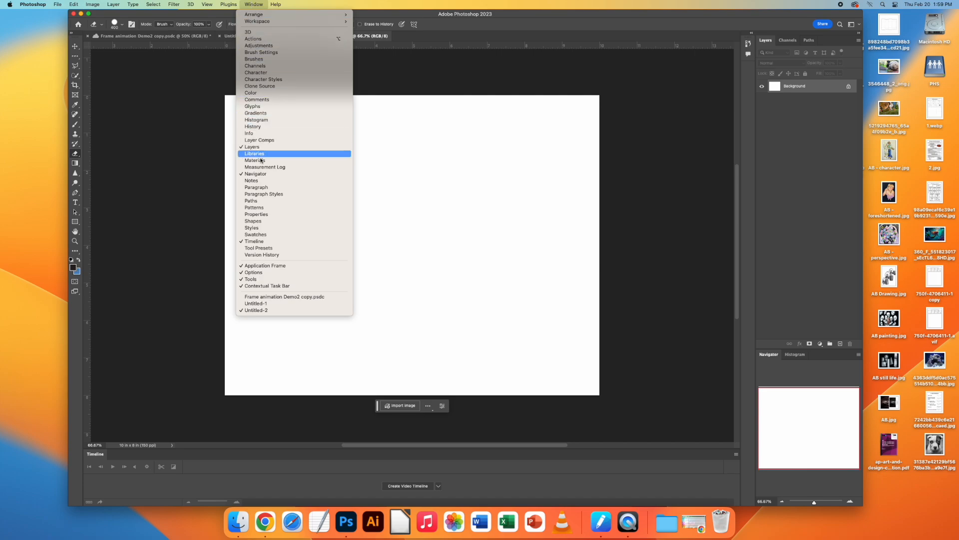
{"action": "left_click", "coordinate": [258, 241]}
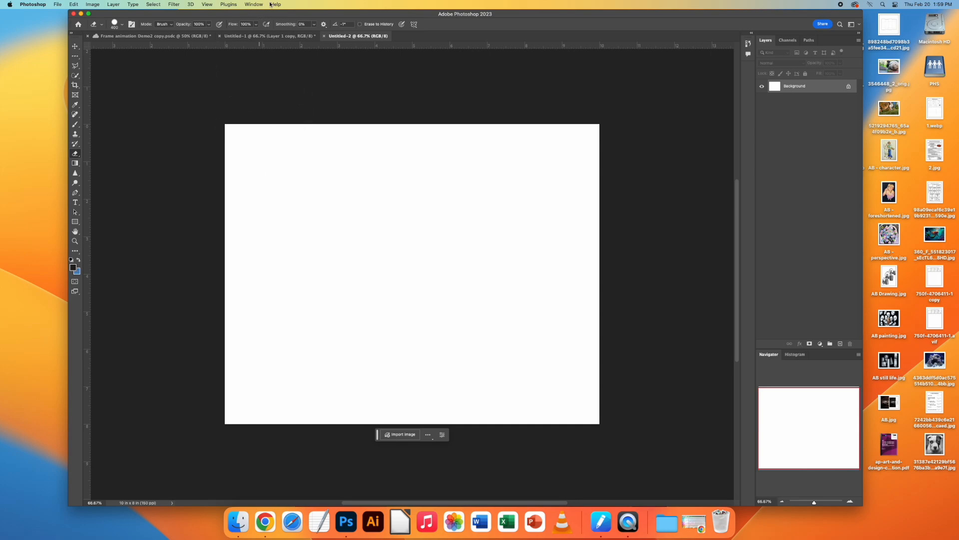
{"action": "left_click", "coordinate": [253, 4]}
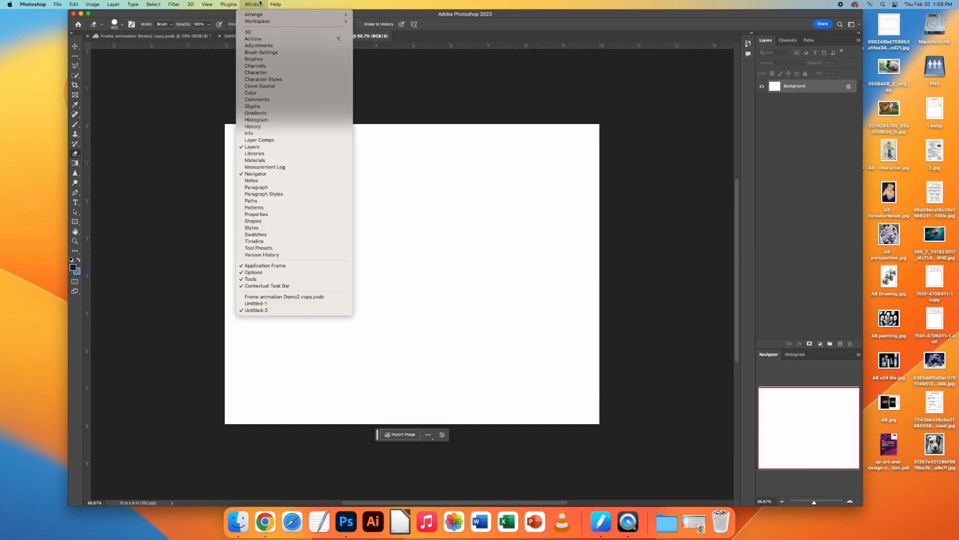
{"action": "left_click", "coordinate": [261, 241]}
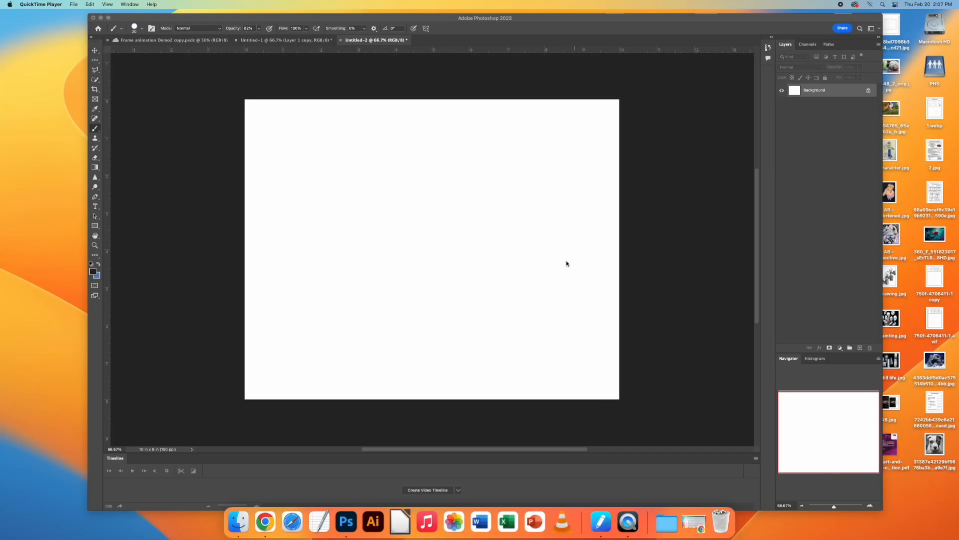
Step: Add a new blank layer above the white Background, checking the Background's visibility
{"action": "left_click", "coordinate": [860, 348]}
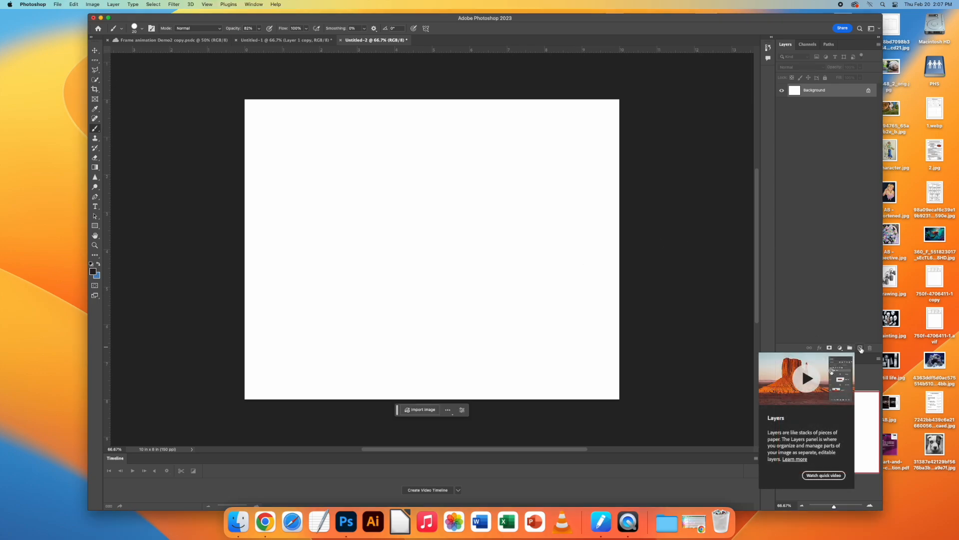
{"action": "left_click", "coordinate": [860, 348]}
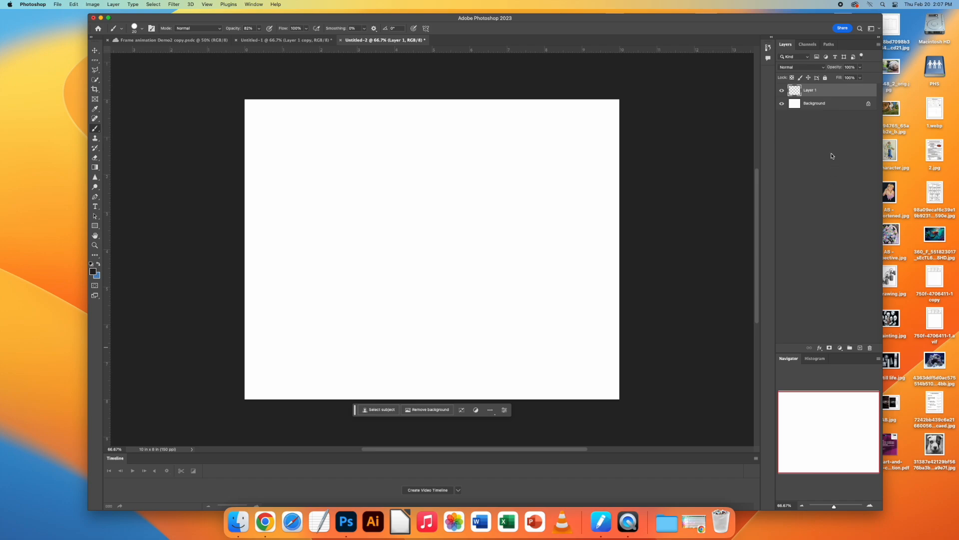
{"action": "left_click", "coordinate": [782, 104]}
{"action": "left_click", "coordinate": [782, 104]}
Step: Keep the near-black foreground colour #282020 and choose the Hard Round Pressure Size brush at 100% hardness
{"action": "left_click", "coordinate": [93, 271]}
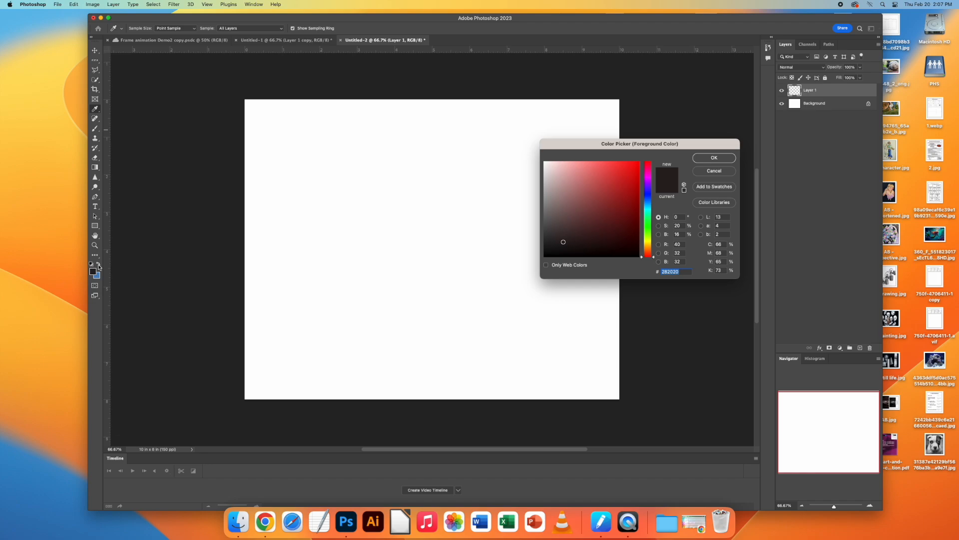
{"action": "left_click", "coordinate": [714, 158]}
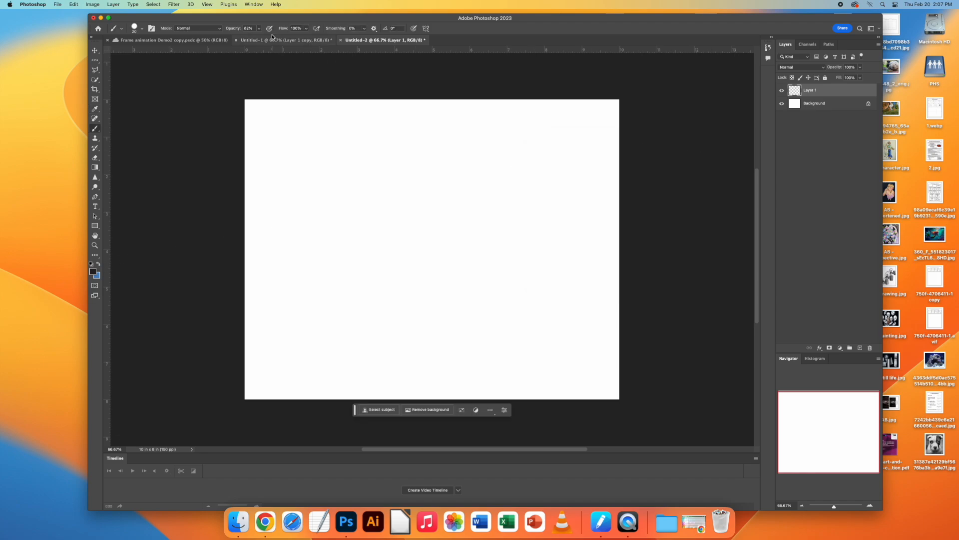
{"action": "key", "text": "b"}
{"action": "left_click", "coordinate": [142, 30]}
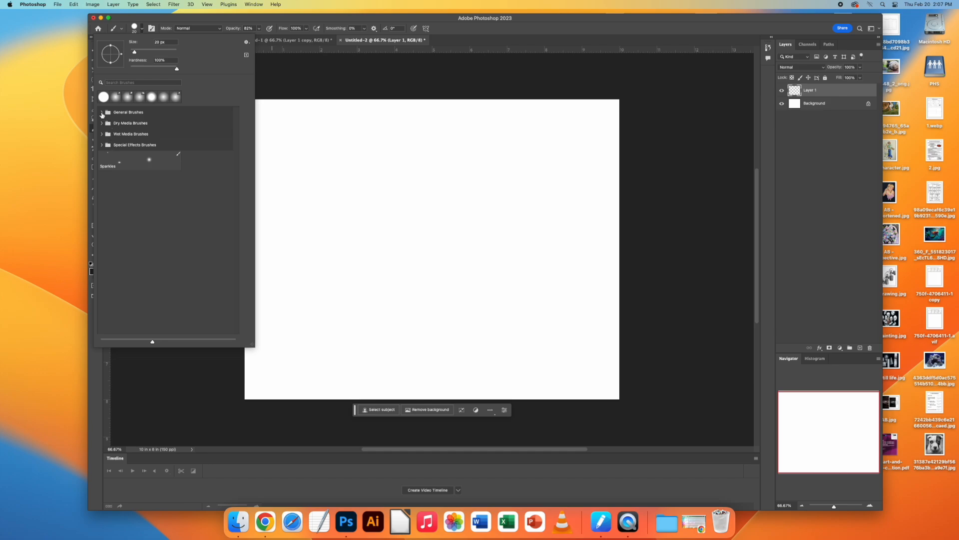
{"action": "left_click", "coordinate": [102, 113]}
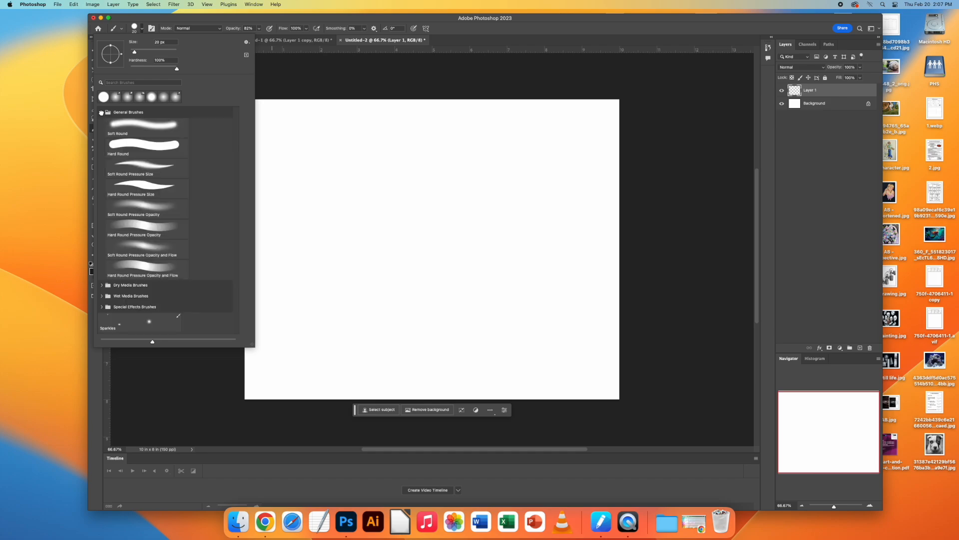
{"action": "left_click", "coordinate": [147, 186]}
{"action": "mouse_move", "coordinate": [177, 69]}
{"action": "left_mouse_down"}
{"action": "mouse_move", "coordinate": [161, 69]}
{"action": "mouse_move", "coordinate": [177, 70]}
{"action": "left_mouse_up"}
{"action": "left_click", "coordinate": [294, 72]}
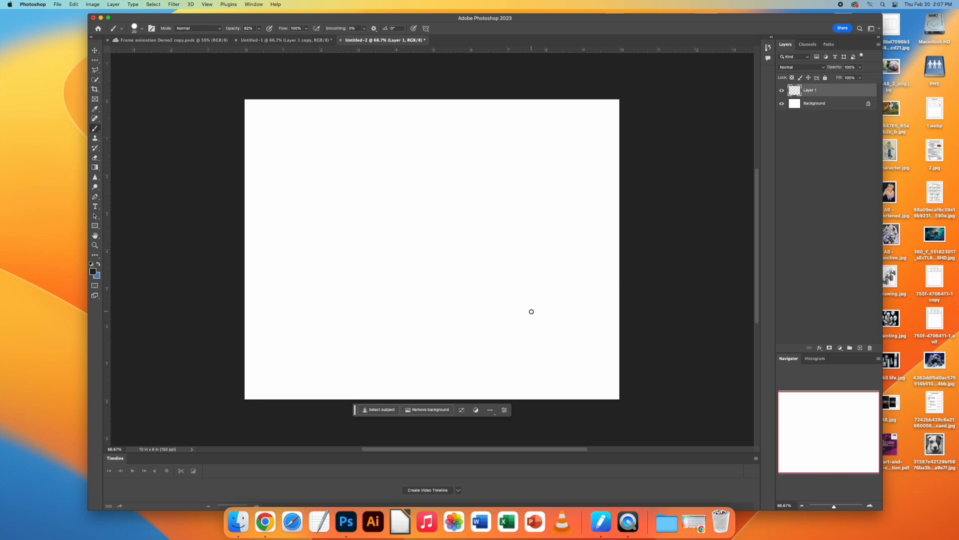
Step: Draw a small circle in the lower right of the canvas on Layer 1, and add another layer above it
{"action": "mouse_move", "coordinate": [529, 316]}
{"action": "left_mouse_down"}
{"action": "mouse_move", "coordinate": [531, 303]}
{"action": "mouse_move", "coordinate": [554, 312]}
{"action": "mouse_move", "coordinate": [543, 337]}
{"action": "mouse_move", "coordinate": [527, 317]}
{"action": "left_mouse_up"}
{"action": "left_click", "coordinate": [860, 347]}
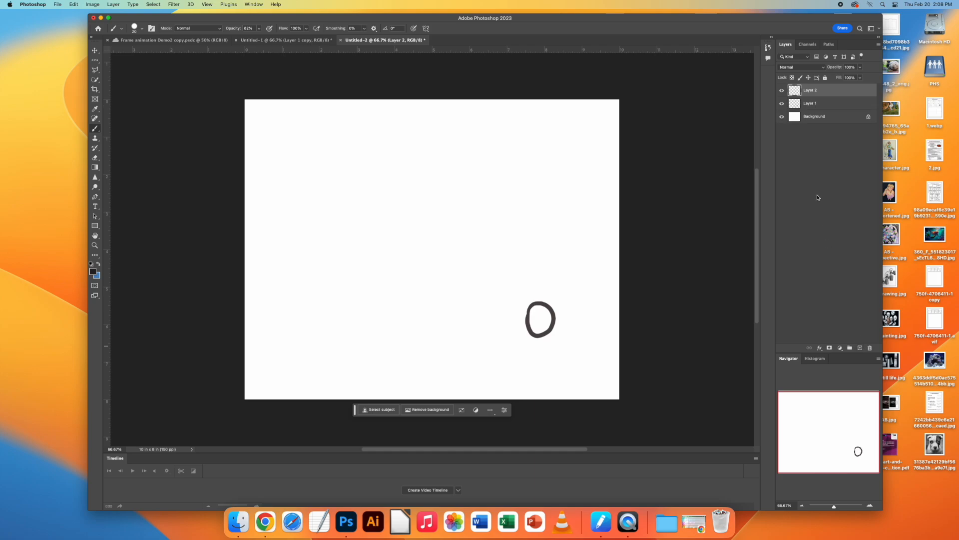
Step: Lower the opacity of Layer 1 to 52% so its circle serves as a faint guide
{"action": "left_click", "coordinate": [782, 104]}
{"action": "left_click", "coordinate": [783, 104]}
{"action": "left_click", "coordinate": [818, 104]}
{"action": "left_click", "coordinate": [815, 93]}
{"action": "left_click", "coordinate": [827, 104]}
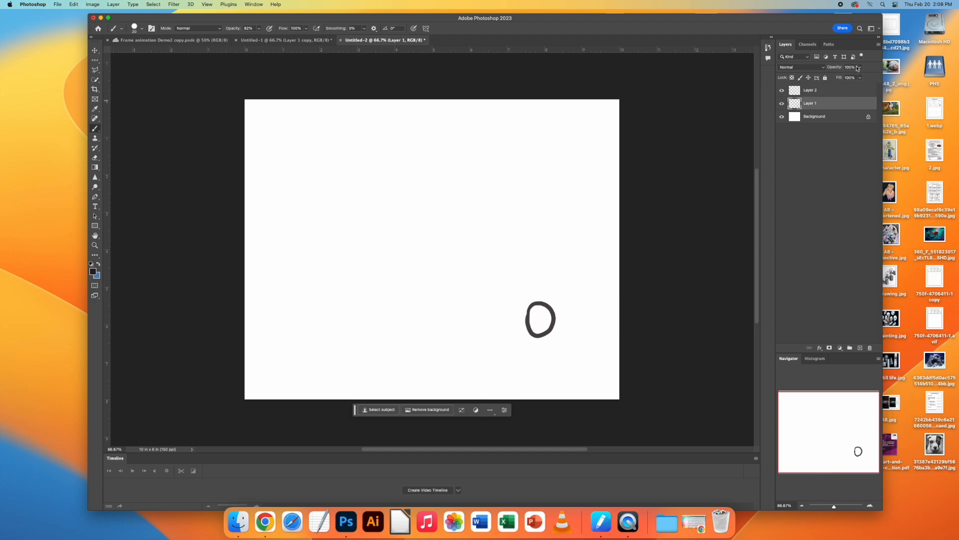
{"action": "left_click", "coordinate": [860, 68]}
{"action": "left_click_drag", "start_coordinate": [860, 78], "coordinate": [844, 78]}
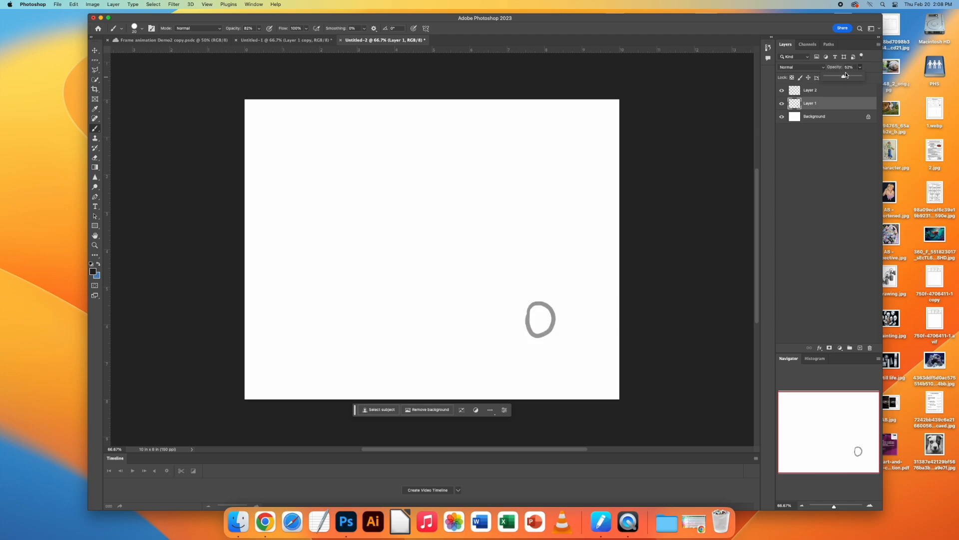
Step: On Layer 2, draw a circle slightly above the faded one, with a short motion line below it
{"action": "left_click", "coordinate": [817, 91]}
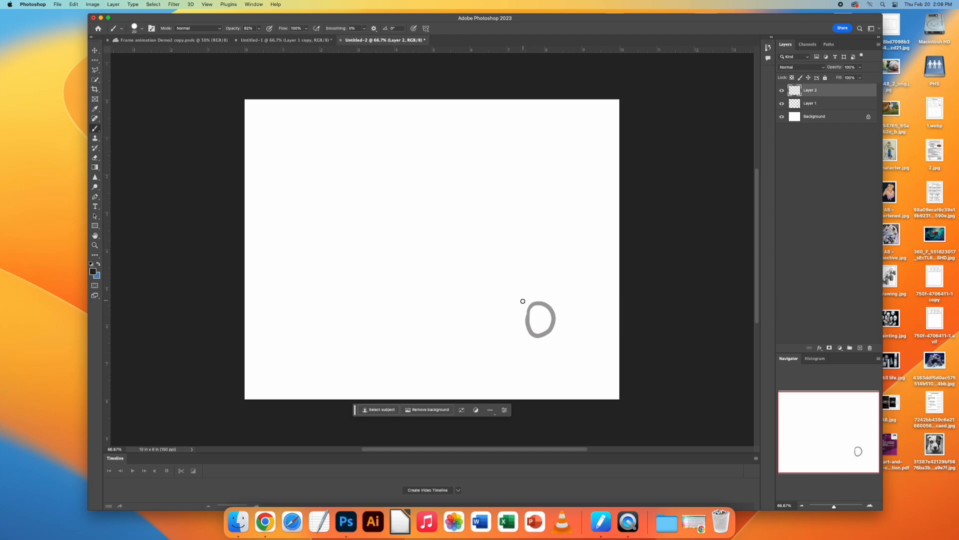
{"action": "mouse_move", "coordinate": [523, 298]}
{"action": "left_mouse_down"}
{"action": "mouse_move", "coordinate": [536, 289]}
{"action": "mouse_move", "coordinate": [549, 300]}
{"action": "mouse_move", "coordinate": [538, 320]}
{"action": "mouse_move", "coordinate": [523, 309]}
{"action": "mouse_move", "coordinate": [527, 291]}
{"action": "left_mouse_up"}
{"action": "left_click_drag", "start_coordinate": [543, 324], "coordinate": [544, 342]}
Step: Add a new layer on top and lower the opacity of Layer 2 to 36%
{"action": "left_click", "coordinate": [860, 348]}
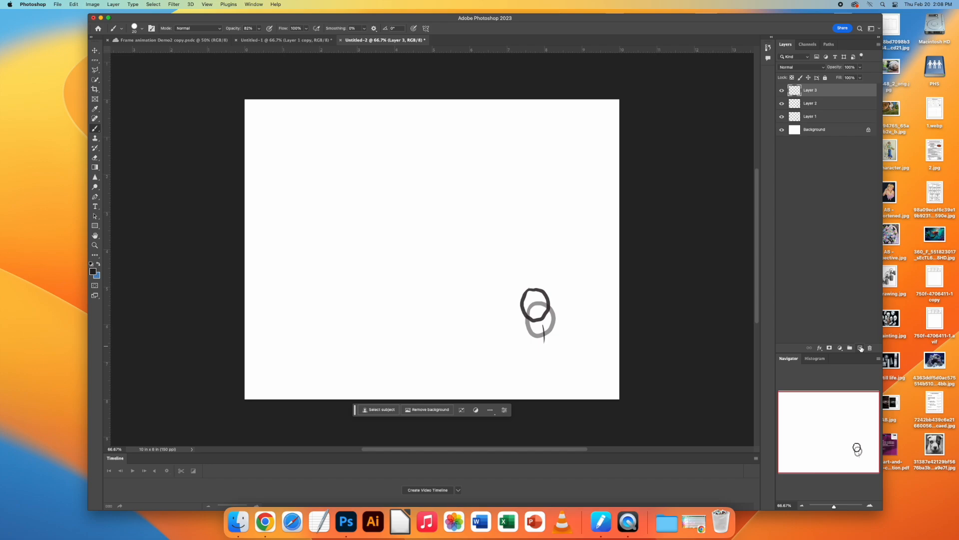
{"action": "left_click", "coordinate": [811, 104]}
{"action": "left_click", "coordinate": [860, 67]}
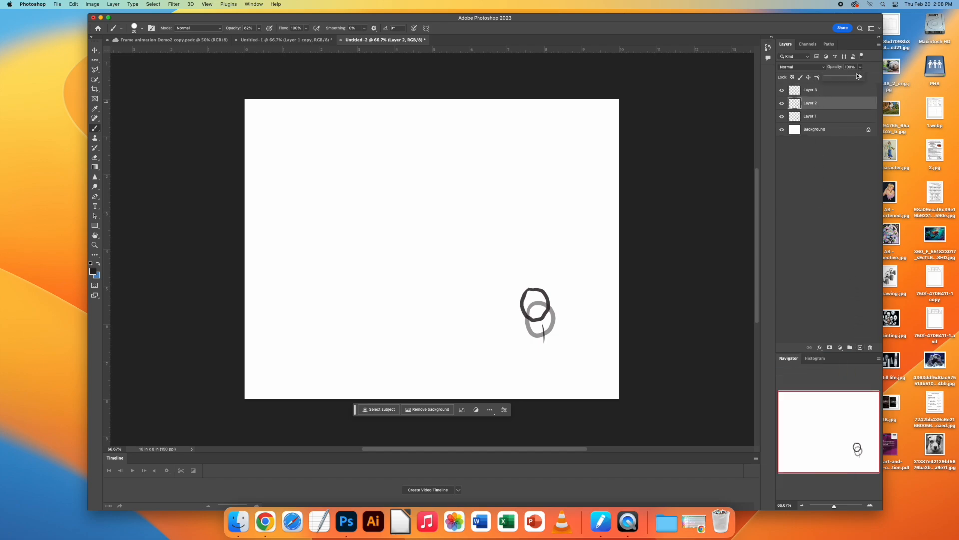
{"action": "left_click_drag", "start_coordinate": [861, 77], "coordinate": [838, 81]}
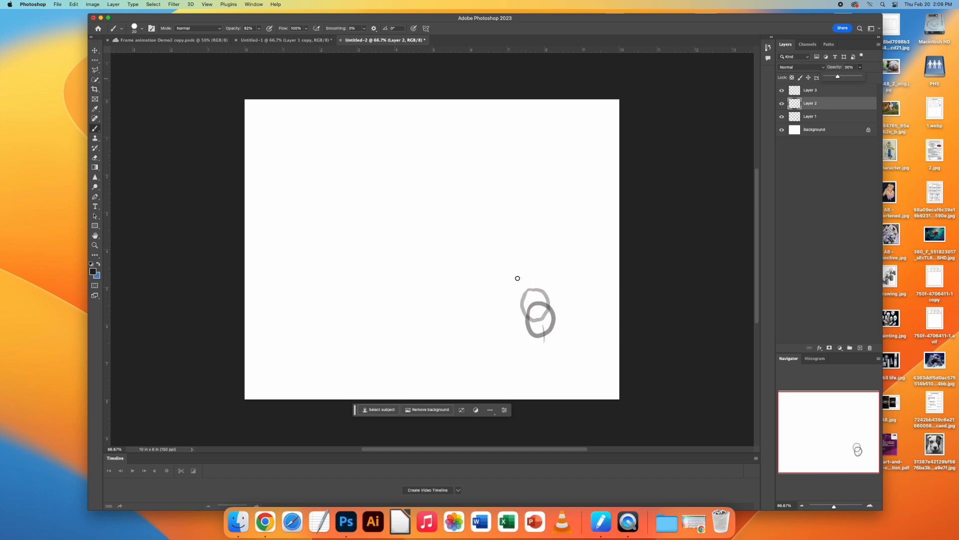
{"action": "mouse_move", "coordinate": [515, 279]}
{"action": "left_mouse_down"}
{"action": "mouse_move", "coordinate": [529, 262]}
{"action": "mouse_move", "coordinate": [540, 281]}
{"action": "mouse_move", "coordinate": [532, 290]}
{"action": "mouse_move", "coordinate": [512, 265]}
{"action": "left_mouse_up"}
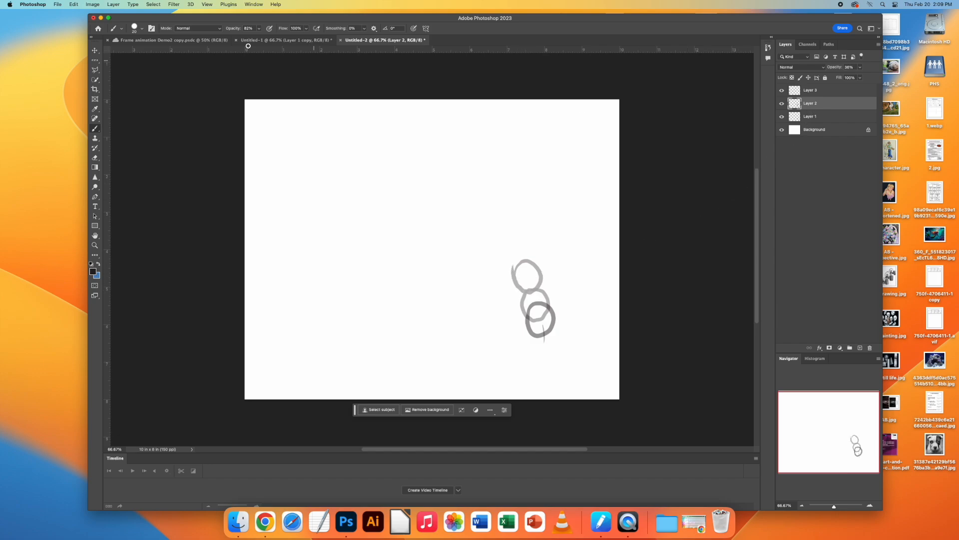
{"action": "left_click", "coordinate": [74, 4]}
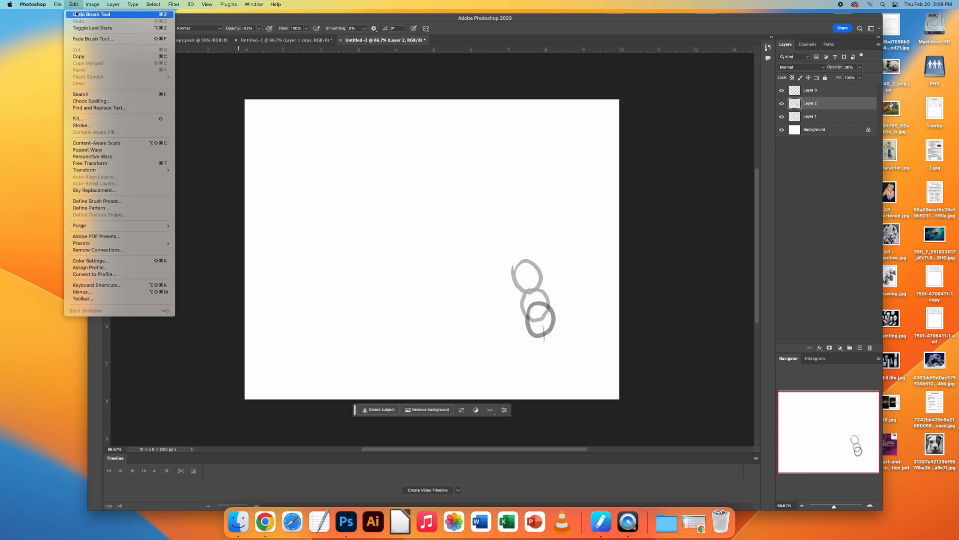
{"action": "left_click", "coordinate": [76, 14]}
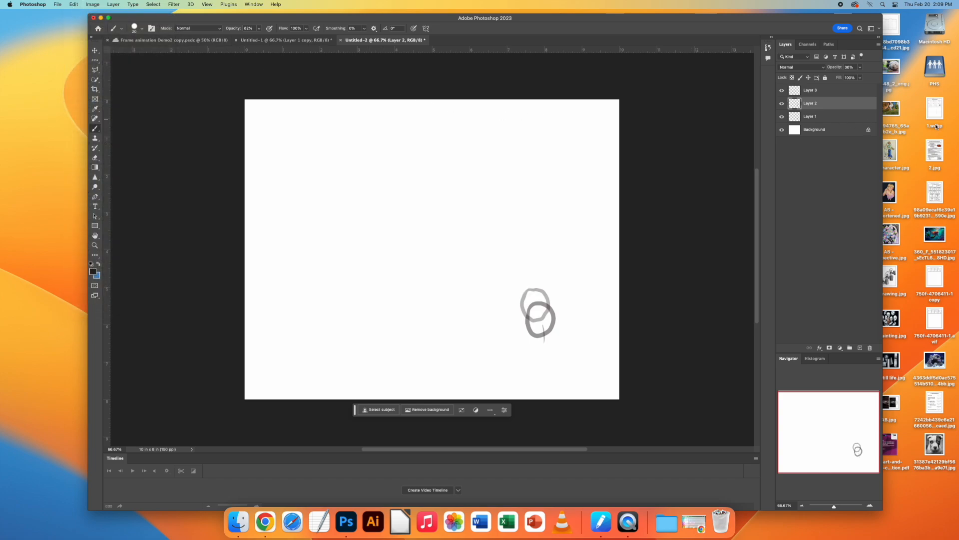
Step: On Layer 3, draw the next circle a little higher than the faded ones, with a motion line trailing below it
{"action": "left_click", "coordinate": [833, 92]}
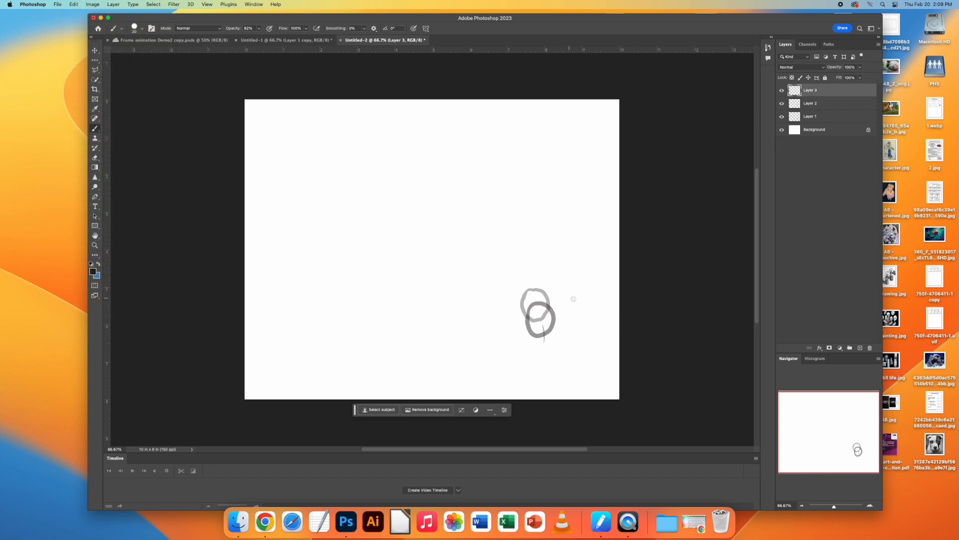
{"action": "mouse_move", "coordinate": [519, 284]}
{"action": "left_mouse_down"}
{"action": "mouse_move", "coordinate": [532, 267]}
{"action": "mouse_move", "coordinate": [542, 275]}
{"action": "mouse_move", "coordinate": [545, 291]}
{"action": "mouse_move", "coordinate": [532, 300]}
{"action": "mouse_move", "coordinate": [523, 292]}
{"action": "mouse_move", "coordinate": [519, 270]}
{"action": "left_mouse_up"}
{"action": "left_click_drag", "start_coordinate": [539, 307], "coordinate": [542, 334]}
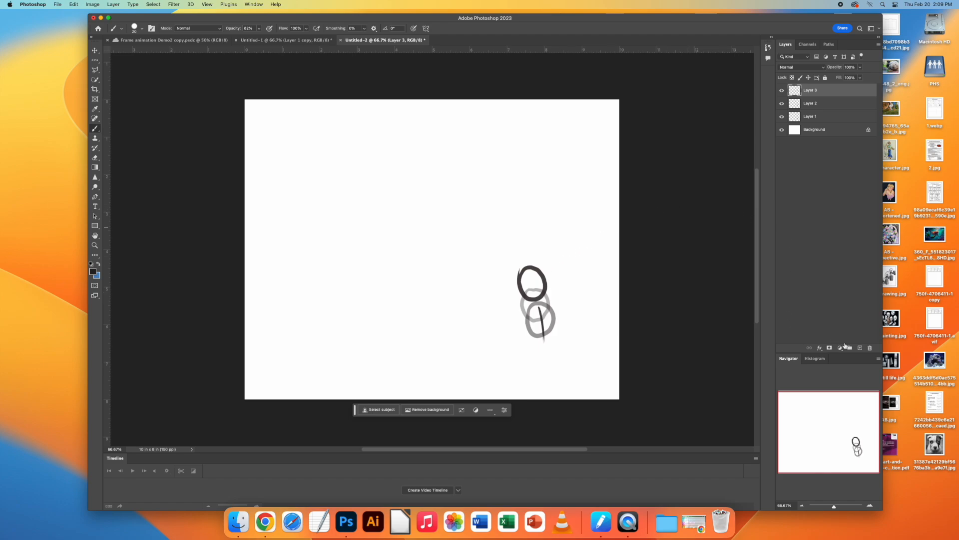
Step: Add a new layer on top and lower the opacity of Layer 3 to 28%
{"action": "left_click", "coordinate": [860, 347]}
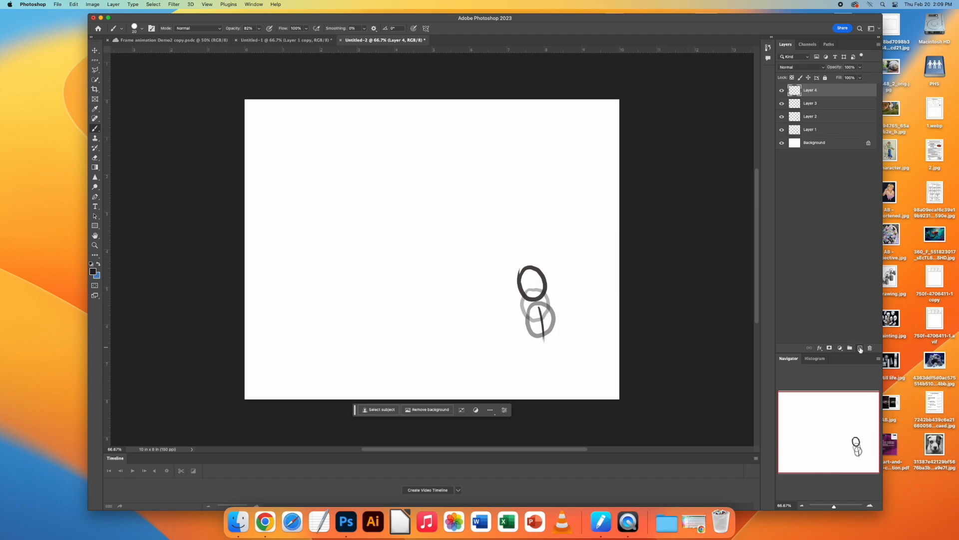
{"action": "left_click", "coordinate": [811, 106]}
{"action": "left_click", "coordinate": [860, 67]}
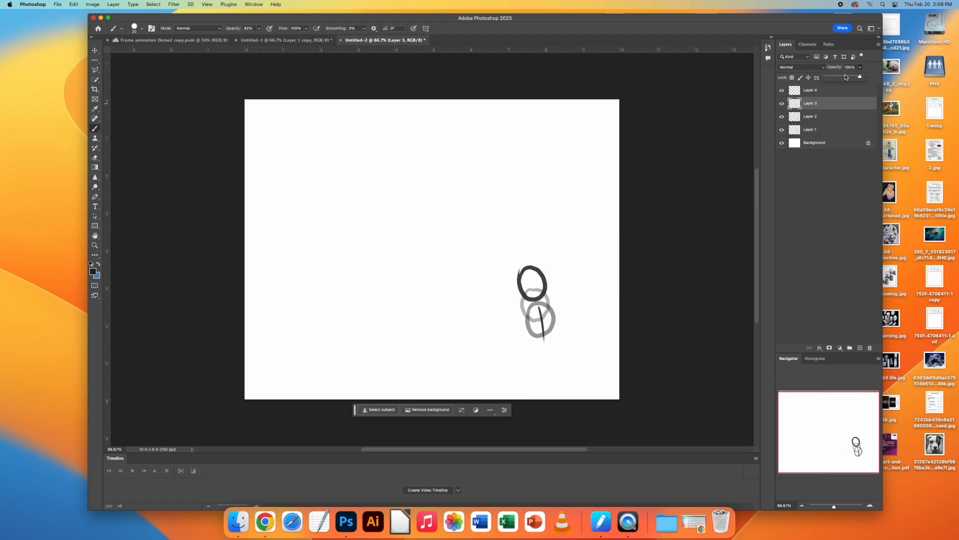
{"action": "left_click", "coordinate": [836, 77]}
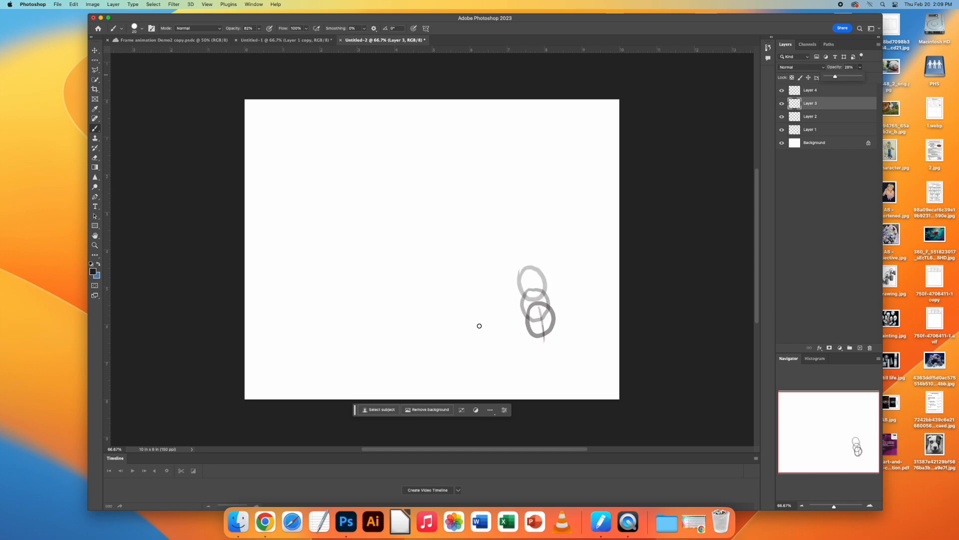
Step: On Layer 4, draw a higher circle with a motion line, plus partial circles entering from the canvas's left, top and bottom edges
{"action": "scroll", "coordinate": [681, 166], "scroll_direction": "right", "scroll_amount": 2}
{"action": "left_click", "coordinate": [816, 92]}
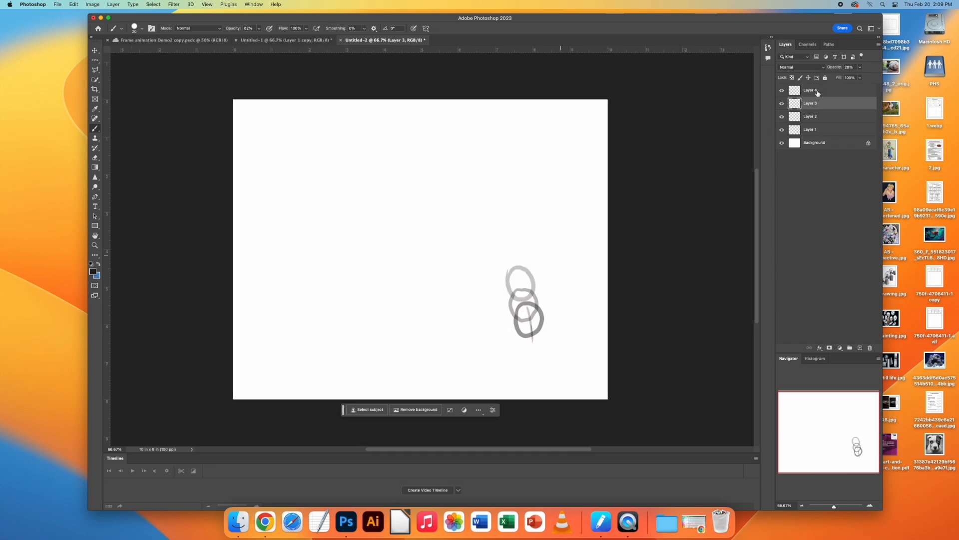
{"action": "mouse_move", "coordinate": [520, 266]}
{"action": "left_mouse_down"}
{"action": "mouse_move", "coordinate": [503, 252]}
{"action": "mouse_move", "coordinate": [519, 263]}
{"action": "left_mouse_up"}
{"action": "left_click_drag", "start_coordinate": [523, 288], "coordinate": [532, 340]}
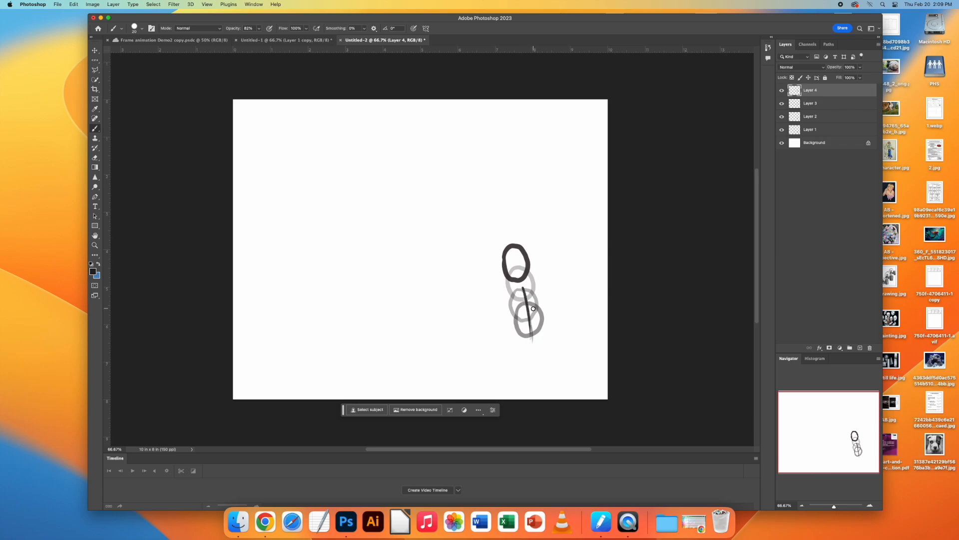
{"action": "left_click_drag", "start_coordinate": [233, 171], "coordinate": [233, 211]}
{"action": "left_click_drag", "start_coordinate": [464, 98], "coordinate": [429, 94]}
{"action": "left_click_drag", "start_coordinate": [256, 403], "coordinate": [294, 401]}
Step: Add a new layer on top and reduce the opacity of Layer 4 to a faint guide
{"action": "left_click", "coordinate": [860, 347]}
{"action": "left_click", "coordinate": [824, 104]}
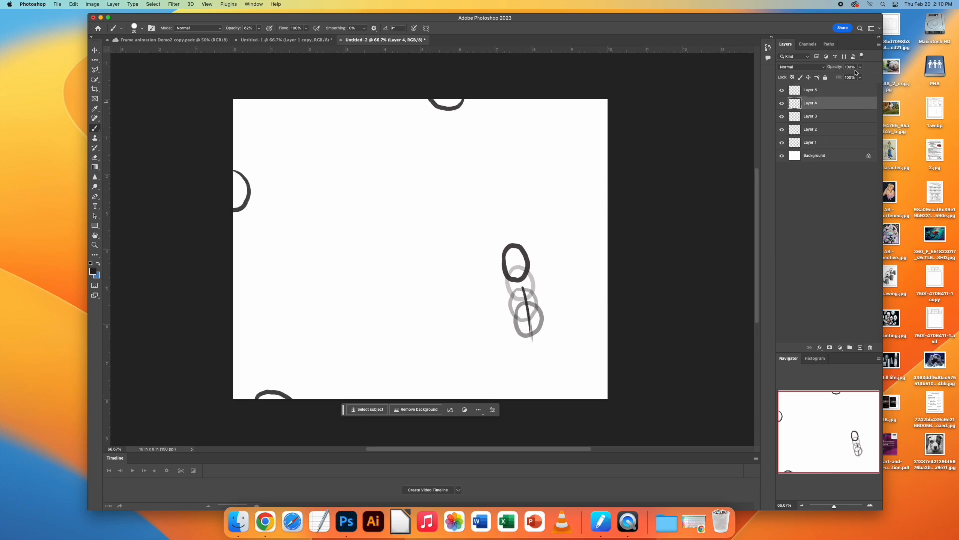
{"action": "left_click", "coordinate": [860, 67]}
{"action": "left_click_drag", "start_coordinate": [862, 75], "coordinate": [838, 75]}
Step: On Layer 5, draw the four circles one position further inward, with a motion line behind the right-hand one
{"action": "left_click", "coordinate": [824, 91]}
{"action": "left_click_drag", "start_coordinate": [489, 229], "coordinate": [492, 216]}
{"action": "left_click_drag", "start_coordinate": [510, 256], "coordinate": [532, 334]}
{"action": "left_click_drag", "start_coordinate": [425, 104], "coordinate": [427, 106]}
{"action": "left_click_drag", "start_coordinate": [252, 178], "coordinate": [250, 181]}
{"action": "mouse_move", "coordinate": [279, 344]}
{"action": "left_mouse_down"}
{"action": "mouse_move", "coordinate": [295, 385]}
{"action": "mouse_move", "coordinate": [267, 372]}
{"action": "left_mouse_up"}
Step: Add a new layer on top and reduce the opacity of Layer 5 to a faint guide
{"action": "left_click", "coordinate": [860, 348]}
{"action": "left_click", "coordinate": [824, 104]}
{"action": "left_click", "coordinate": [859, 67]}
{"action": "left_click_drag", "start_coordinate": [862, 75], "coordinate": [837, 76]}
Step: On Layer 6, draw the four circles further toward the canvas centre, each with a motion line trailing behind it
{"action": "left_click", "coordinate": [824, 90]}
{"action": "left_click_drag", "start_coordinate": [456, 213], "coordinate": [457, 210]}
{"action": "left_click_drag", "start_coordinate": [404, 159], "coordinate": [405, 156]}
{"action": "left_click_drag", "start_coordinate": [309, 198], "coordinate": [306, 199]}
{"action": "left_click_drag", "start_coordinate": [305, 311], "coordinate": [301, 312]}
{"action": "left_click_drag", "start_coordinate": [293, 353], "coordinate": [274, 384]}
{"action": "left_click_drag", "start_coordinate": [246, 188], "coordinate": [278, 204]}
{"action": "left_click_drag", "start_coordinate": [438, 107], "coordinate": [424, 133]}
{"action": "left_click_drag", "start_coordinate": [489, 237], "coordinate": [523, 313]}
Step: Add a new layer on top and reduce the opacity of Layer 6 to a faint guide
{"action": "left_click", "coordinate": [860, 348]}
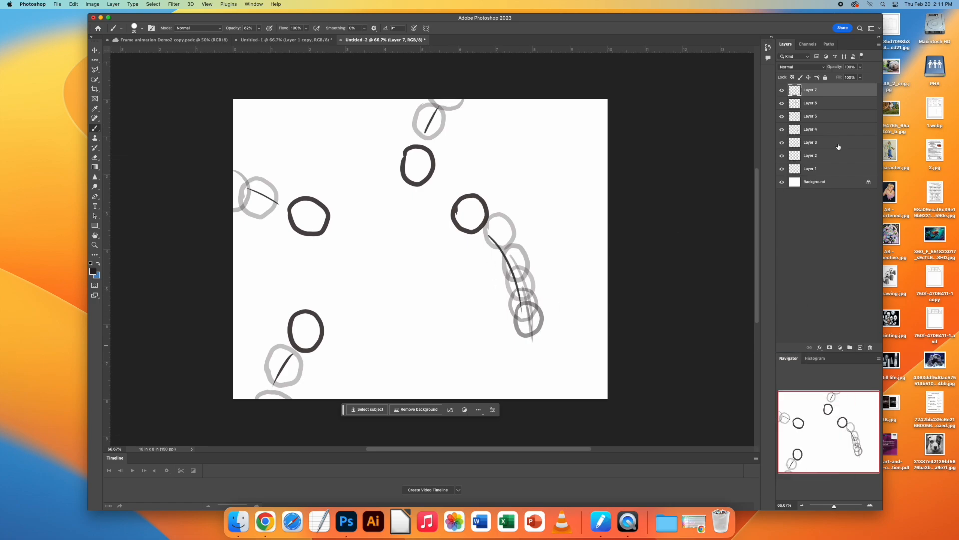
{"action": "left_click", "coordinate": [825, 104]}
{"action": "left_click", "coordinate": [859, 67]}
{"action": "left_click_drag", "start_coordinate": [863, 75], "coordinate": [837, 75]}
Step: Undo the misplaced circle, and on Layer 7 draw the four circles nearer the centre with motion lines behind them
{"action": "mouse_move", "coordinate": [422, 211]}
{"action": "left_mouse_down"}
{"action": "mouse_move", "coordinate": [436, 201]}
{"action": "mouse_move", "coordinate": [451, 214]}
{"action": "mouse_move", "coordinate": [425, 210]}
{"action": "left_mouse_up"}
{"action": "key", "text": "super+z"}
{"action": "left_click", "coordinate": [824, 90]}
{"action": "left_click_drag", "start_coordinate": [413, 172], "coordinate": [420, 174]}
{"action": "left_click_drag", "start_coordinate": [432, 122], "coordinate": [414, 159]}
{"action": "left_click_drag", "start_coordinate": [465, 226], "coordinate": [509, 274]}
{"action": "left_click_drag", "start_coordinate": [340, 209], "coordinate": [334, 210]}
{"action": "mouse_move", "coordinate": [324, 285]}
{"action": "left_mouse_down"}
{"action": "mouse_move", "coordinate": [306, 300]}
{"action": "mouse_move", "coordinate": [324, 285]}
{"action": "left_mouse_up"}
{"action": "left_click_drag", "start_coordinate": [305, 333], "coordinate": [281, 374]}
{"action": "left_click_drag", "start_coordinate": [309, 216], "coordinate": [267, 192]}
Step: Add a new layer on top and reduce the opacity of Layer 7 to a faint guide
{"action": "left_click", "coordinate": [860, 347]}
{"action": "left_click", "coordinate": [825, 103]}
{"action": "left_click", "coordinate": [860, 67]}
{"action": "left_click_drag", "start_coordinate": [863, 75], "coordinate": [836, 76]}
Step: On Layer 8, draw the four circles almost meeting at the centre, with trailing motion lines and short accent strokes around them
{"action": "left_click", "coordinate": [824, 91]}
{"action": "left_click_drag", "start_coordinate": [391, 215], "coordinate": [416, 223]}
{"action": "left_click_drag", "start_coordinate": [353, 237], "coordinate": [347, 260]}
{"action": "left_click_drag", "start_coordinate": [448, 228], "coordinate": [495, 246]}
{"action": "left_click_drag", "start_coordinate": [415, 148], "coordinate": [407, 184]}
{"action": "left_click_drag", "start_coordinate": [281, 200], "coordinate": [337, 223]}
{"action": "left_click_drag", "start_coordinate": [323, 304], "coordinate": [289, 356]}
{"action": "left_click_drag", "start_coordinate": [438, 165], "coordinate": [427, 194]}
{"action": "left_click_drag", "start_coordinate": [452, 183], "coordinate": [467, 200]}
{"action": "left_click_drag", "start_coordinate": [374, 161], "coordinate": [360, 178]}
{"action": "left_click_drag", "start_coordinate": [448, 255], "coordinate": [469, 263]}
{"action": "left_click_drag", "start_coordinate": [426, 270], "coordinate": [428, 291]}
Step: Add a new layer on top and reduce the opacity of Layer 8 to a faint guide
{"action": "left_click", "coordinate": [860, 347]}
{"action": "left_click", "coordinate": [824, 104]}
{"action": "left_click", "coordinate": [860, 67]}
{"action": "left_click_drag", "start_coordinate": [859, 76], "coordinate": [836, 90]}
Step: On Layer 9, draw the four circles colliding at the centre, with motion lines and impact strokes radiating around them
{"action": "left_click", "coordinate": [823, 90]}
{"action": "left_click_drag", "start_coordinate": [368, 240], "coordinate": [373, 223]}
{"action": "mouse_move", "coordinate": [351, 262]}
{"action": "left_mouse_down"}
{"action": "mouse_move", "coordinate": [356, 289]}
{"action": "mouse_move", "coordinate": [359, 254]}
{"action": "left_mouse_up"}
{"action": "left_click_drag", "start_coordinate": [340, 294], "coordinate": [302, 330]}
{"action": "left_click_drag", "start_coordinate": [361, 228], "coordinate": [323, 209]}
{"action": "mouse_move", "coordinate": [393, 200]}
{"action": "left_mouse_down"}
{"action": "mouse_move", "coordinate": [388, 220]}
{"action": "mouse_move", "coordinate": [417, 234]}
{"action": "left_mouse_up"}
{"action": "left_click_drag", "start_coordinate": [434, 153], "coordinate": [465, 162]}
{"action": "left_click_drag", "start_coordinate": [446, 240], "coordinate": [482, 248]}
{"action": "left_click_drag", "start_coordinate": [422, 279], "coordinate": [433, 300]}
{"action": "left_click_drag", "start_coordinate": [385, 280], "coordinate": [394, 345]}
{"action": "left_click_drag", "start_coordinate": [297, 263], "coordinate": [329, 261]}
{"action": "left_click_drag", "start_coordinate": [321, 139], "coordinate": [364, 211]}
{"action": "left_click_drag", "start_coordinate": [374, 124], "coordinate": [379, 187]}
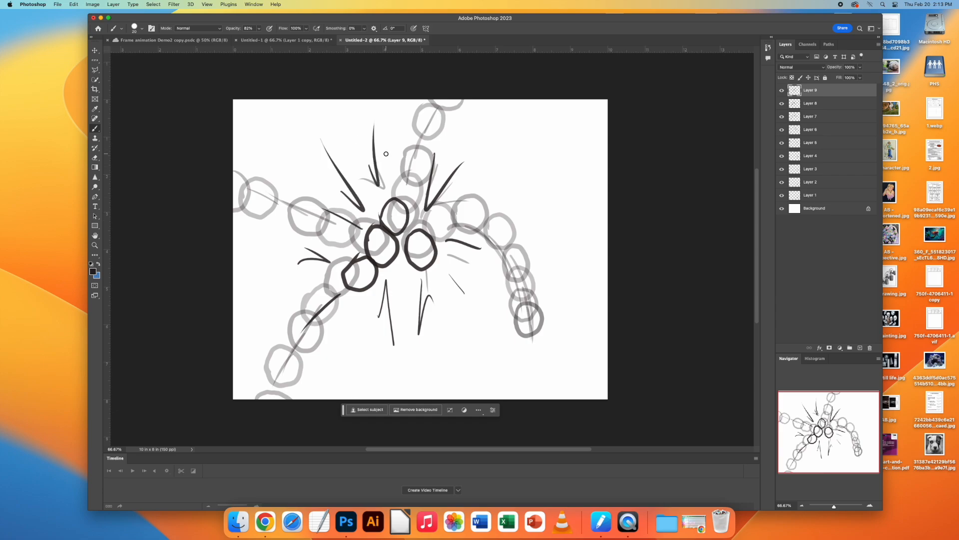
Step: Add a new layer on top and reduce the opacity of Layer 9 to a faint guide
{"action": "left_click", "coordinate": [860, 348]}
{"action": "left_click", "coordinate": [826, 103]}
{"action": "left_click_drag", "start_coordinate": [860, 68], "coordinate": [834, 78]}
Step: Hide Layers 1 to 8, and on Layer 10 draw the four circles bouncing apart with short motion lines between them
{"action": "left_click", "coordinate": [818, 91]}
{"action": "left_click_drag", "start_coordinate": [782, 116], "coordinate": [782, 210]}
{"action": "left_click_drag", "start_coordinate": [423, 278], "coordinate": [424, 268]}
{"action": "left_click_drag", "start_coordinate": [380, 188], "coordinate": [369, 185]}
{"action": "left_click_drag", "start_coordinate": [394, 255], "coordinate": [333, 249]}
{"action": "mouse_move", "coordinate": [394, 223]}
{"action": "left_mouse_down"}
{"action": "mouse_move", "coordinate": [402, 241]}
{"action": "mouse_move", "coordinate": [366, 244]}
{"action": "left_mouse_up"}
{"action": "left_click_drag", "start_coordinate": [406, 235], "coordinate": [418, 252]}
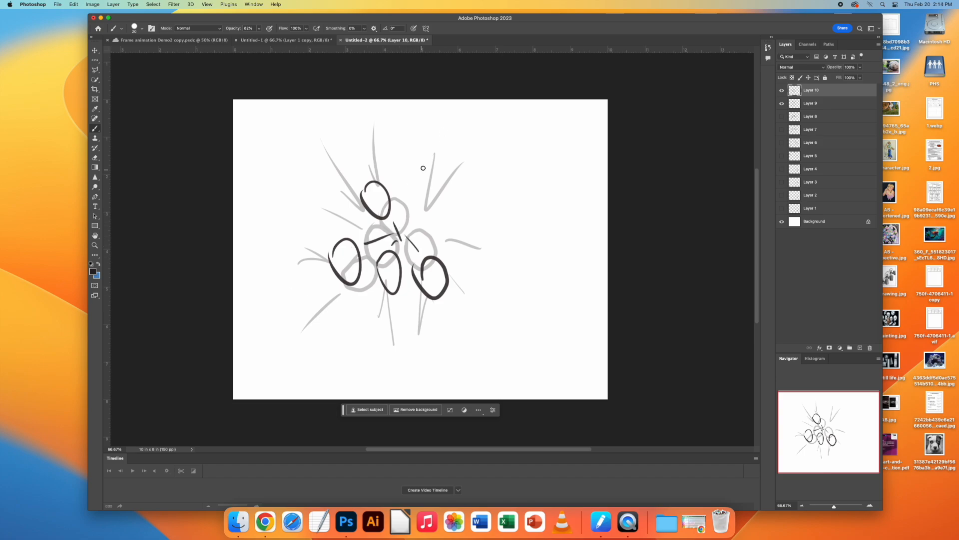
Step: Draw larger pointed impact strokes spreading outward around the circles on Layer 10
{"action": "left_click_drag", "start_coordinate": [431, 156], "coordinate": [499, 133]}
{"action": "left_click_drag", "start_coordinate": [464, 220], "coordinate": [487, 241]}
{"action": "left_click_drag", "start_coordinate": [407, 364], "coordinate": [417, 399]}
{"action": "left_click_drag", "start_coordinate": [482, 352], "coordinate": [506, 330]}
{"action": "left_click_drag", "start_coordinate": [304, 141], "coordinate": [330, 196]}
{"action": "left_click_drag", "start_coordinate": [359, 156], "coordinate": [357, 144]}
{"action": "left_click_drag", "start_coordinate": [300, 245], "coordinate": [285, 243]}
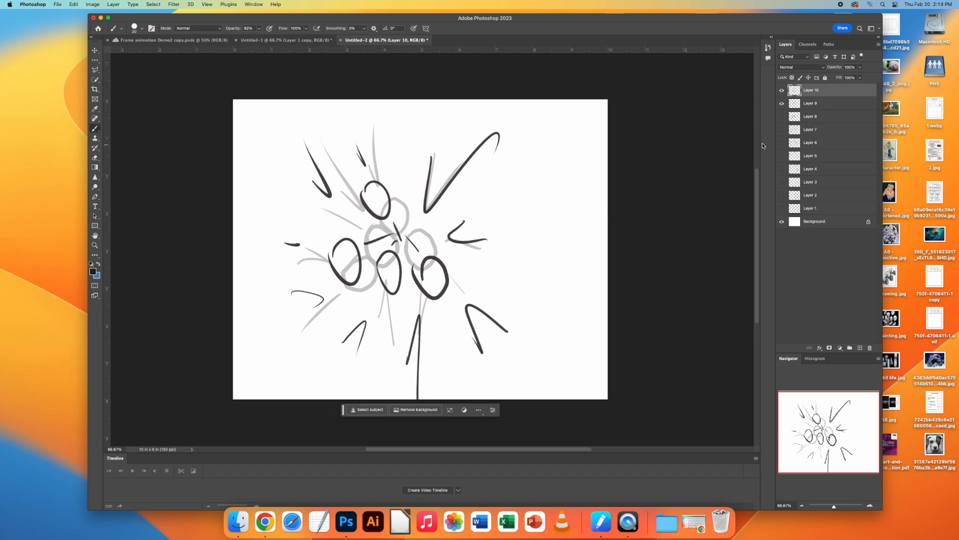
Step: Add Layer 11 on top, hide Layer 9 and reduce the opacity of Layer 10 to a faint guide
{"action": "left_click", "coordinate": [860, 348]}
{"action": "left_click", "coordinate": [782, 116]}
{"action": "left_click", "coordinate": [825, 103]}
{"action": "left_click_drag", "start_coordinate": [860, 68], "coordinate": [835, 77]}
{"action": "left_click_drag", "start_coordinate": [442, 318], "coordinate": [424, 320]}
{"action": "key", "text": "super+z"}
{"action": "left_click", "coordinate": [810, 90]}
Step: On Layer 11, draw the four circles flying farther apart with motion lines from the centre and scattered impact strokes around them
{"action": "left_click_drag", "start_coordinate": [416, 238], "coordinate": [431, 277]}
{"action": "left_click_drag", "start_coordinate": [369, 296], "coordinate": [365, 306]}
{"action": "left_click_drag", "start_coordinate": [403, 244], "coordinate": [387, 276]}
{"action": "left_click_drag", "start_coordinate": [305, 245], "coordinate": [316, 295]}
{"action": "left_click_drag", "start_coordinate": [334, 261], "coordinate": [398, 238]}
{"action": "left_click_drag", "start_coordinate": [367, 142], "coordinate": [371, 187]}
{"action": "left_click_drag", "start_coordinate": [441, 178], "coordinate": [482, 191]}
{"action": "left_click_drag", "start_coordinate": [319, 185], "coordinate": [345, 221]}
{"action": "left_click_drag", "start_coordinate": [300, 367], "coordinate": [315, 399]}
{"action": "left_click_drag", "start_coordinate": [565, 268], "coordinate": [558, 295]}
{"action": "left_click_drag", "start_coordinate": [257, 162], "coordinate": [280, 176]}
Step: Add Layer 12 on top, hide Layer 10 and reduce the opacity of Layer 11 to a faint guide
{"action": "left_click", "coordinate": [860, 348]}
{"action": "left_click", "coordinate": [782, 116]}
{"action": "left_click", "coordinate": [824, 103]}
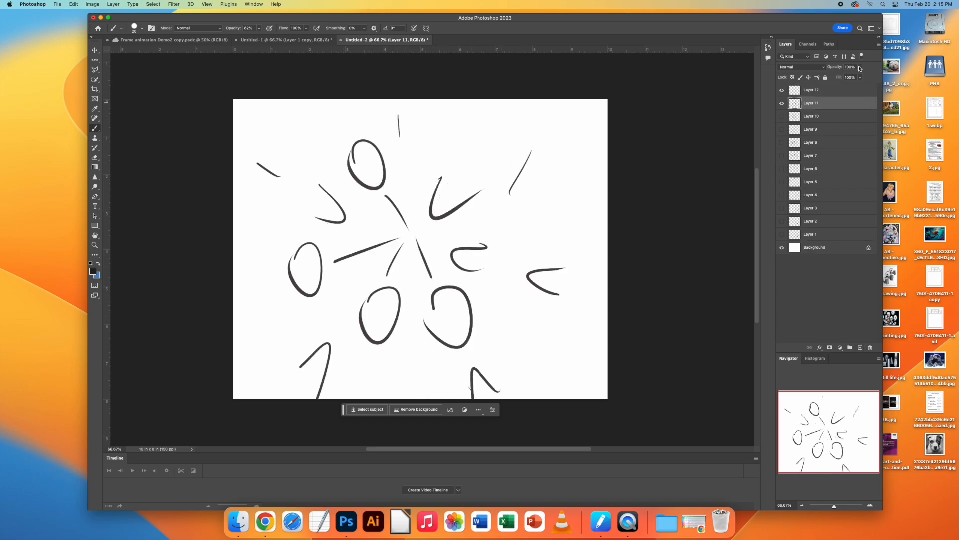
{"action": "left_click_drag", "start_coordinate": [860, 67], "coordinate": [835, 77]}
{"action": "left_click", "coordinate": [811, 91]}
Step: On Layer 12, draw the four circles near the canvas edges with long motion lines, plus hooked impact strokes between them
{"action": "left_click_drag", "start_coordinate": [454, 368], "coordinate": [449, 367]}
{"action": "left_click_drag", "start_coordinate": [372, 334], "coordinate": [364, 336]}
{"action": "mouse_move", "coordinate": [428, 256]}
{"action": "left_mouse_down"}
{"action": "mouse_move", "coordinate": [451, 328]}
{"action": "mouse_move", "coordinate": [374, 317]}
{"action": "left_mouse_up"}
{"action": "left_click_drag", "start_coordinate": [277, 262], "coordinate": [265, 260]}
{"action": "left_click_drag", "start_coordinate": [300, 269], "coordinate": [380, 245]}
{"action": "left_click_drag", "start_coordinate": [323, 127], "coordinate": [324, 108]}
{"action": "left_click_drag", "start_coordinate": [445, 223], "coordinate": [446, 245]}
{"action": "left_click_drag", "start_coordinate": [519, 196], "coordinate": [517, 257]}
{"action": "left_click_drag", "start_coordinate": [437, 130], "coordinate": [452, 142]}
{"action": "left_click_drag", "start_coordinate": [272, 166], "coordinate": [286, 203]}
{"action": "left_click_drag", "start_coordinate": [533, 296], "coordinate": [521, 334]}
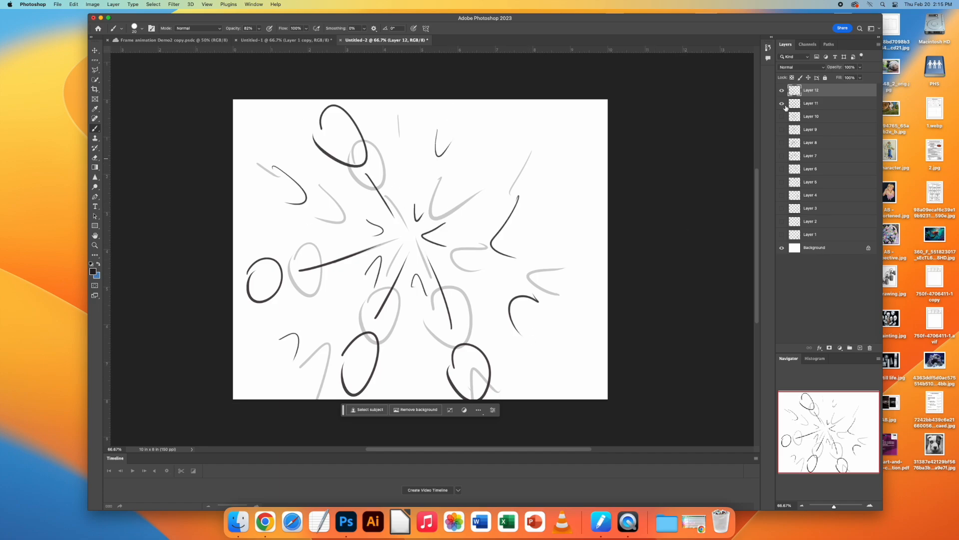
Step: Hide Layer 11, add Layer 13 on top and reduce the opacity of Layer 12 to a faint guide
{"action": "left_click", "coordinate": [782, 103]}
{"action": "left_click", "coordinate": [860, 348]}
{"action": "left_click", "coordinate": [819, 103]}
{"action": "left_click_drag", "start_coordinate": [860, 67], "coordinate": [835, 77]}
{"action": "left_click", "coordinate": [810, 90]}
Step: On Layer 13, draw the four circles partly leaving the canvas, each trailed by a motion line towards the centre
{"action": "left_click_drag", "start_coordinate": [464, 398], "coordinate": [506, 399]}
{"action": "left_click_drag", "start_coordinate": [442, 293], "coordinate": [468, 357]}
{"action": "left_click_drag", "start_coordinate": [311, 398], "coordinate": [351, 399]}
{"action": "left_click_drag", "start_coordinate": [374, 310], "coordinate": [341, 364]}
{"action": "left_click_drag", "start_coordinate": [233, 277], "coordinate": [233, 334]}
{"action": "left_click_drag", "start_coordinate": [263, 294], "coordinate": [320, 267]}
{"action": "left_click_drag", "start_coordinate": [288, 99], "coordinate": [336, 116]}
{"action": "left_click_drag", "start_coordinate": [339, 144], "coordinate": [388, 194]}
Step: Draw small remnant impact marks scattered around the centre of the canvas on Layer 13
{"action": "mouse_move", "coordinate": [404, 236]}
{"action": "left_mouse_down"}
{"action": "mouse_move", "coordinate": [414, 235]}
{"action": "mouse_move", "coordinate": [369, 229]}
{"action": "left_mouse_up"}
{"action": "left_click_drag", "start_coordinate": [439, 194], "coordinate": [440, 218]}
{"action": "left_click_drag", "start_coordinate": [409, 292], "coordinate": [416, 308]}
{"action": "left_click_drag", "start_coordinate": [351, 283], "coordinate": [353, 292]}
{"action": "left_click_drag", "start_coordinate": [493, 225], "coordinate": [496, 236]}
{"action": "left_click_drag", "start_coordinate": [460, 267], "coordinate": [458, 274]}
{"action": "left_click_drag", "start_coordinate": [404, 197], "coordinate": [412, 198]}
Step: Add Layer 14 on top, hide Layer 12 and reduce the opacity of Layer 13 to a faint guide
{"action": "left_click", "coordinate": [859, 348]}
{"action": "left_click", "coordinate": [781, 116]}
{"action": "left_click", "coordinate": [820, 103]}
{"action": "left_click_drag", "start_coordinate": [860, 67], "coordinate": [835, 77]}
{"action": "left_click", "coordinate": [807, 91]}
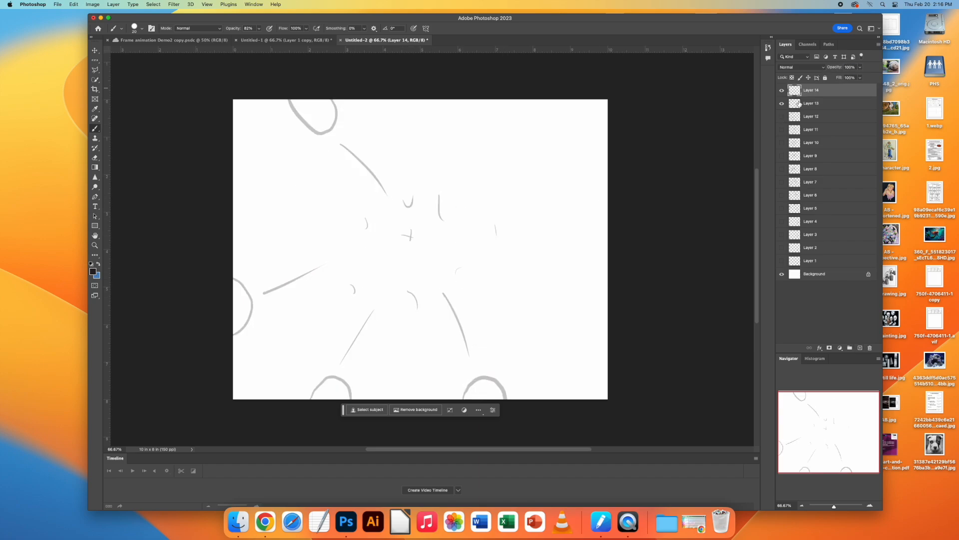
Step: On Layer 14, draw the last slivers of the four circles at the canvas edges with short motion lines behind them
{"action": "left_click_drag", "start_coordinate": [233, 284], "coordinate": [242, 345]}
{"action": "left_click_drag", "start_coordinate": [258, 299], "coordinate": [272, 290]}
{"action": "left_click_drag", "start_coordinate": [277, 99], "coordinate": [315, 100]}
{"action": "left_click_drag", "start_coordinate": [321, 123], "coordinate": [344, 143]}
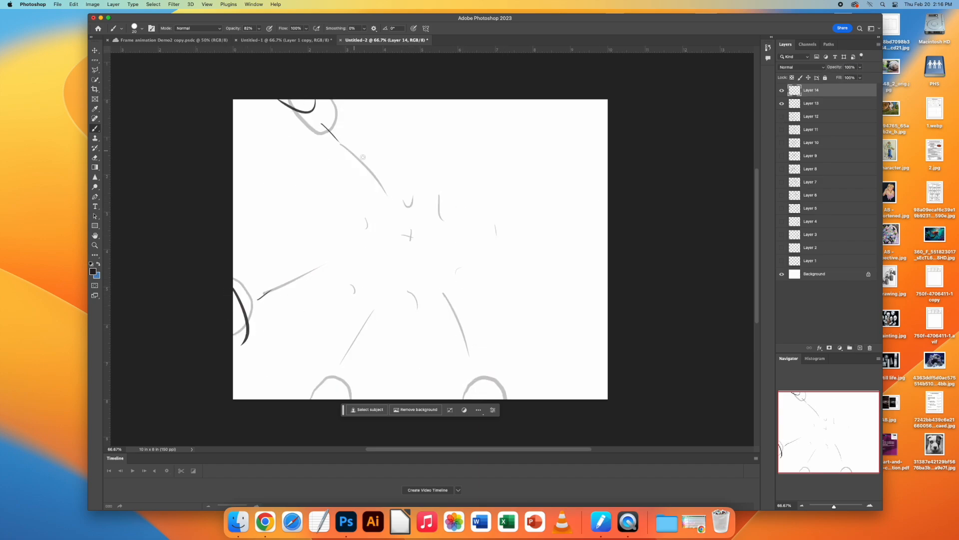
{"action": "left_click_drag", "start_coordinate": [301, 399], "coordinate": [327, 398]}
{"action": "left_click_drag", "start_coordinate": [339, 352], "coordinate": [325, 376]}
{"action": "left_click_drag", "start_coordinate": [477, 399], "coordinate": [518, 398]}
{"action": "left_click_drag", "start_coordinate": [467, 334], "coordinate": [482, 372]}
Step: Hide Layer 13, add Layer 15 on top and reduce the opacity of Layer 14 to a faint guide
{"action": "left_click", "coordinate": [782, 104]}
{"action": "left_click", "coordinate": [859, 347]}
{"action": "left_click", "coordinate": [815, 103]}
{"action": "left_click_drag", "start_coordinate": [851, 69], "coordinate": [839, 68]}
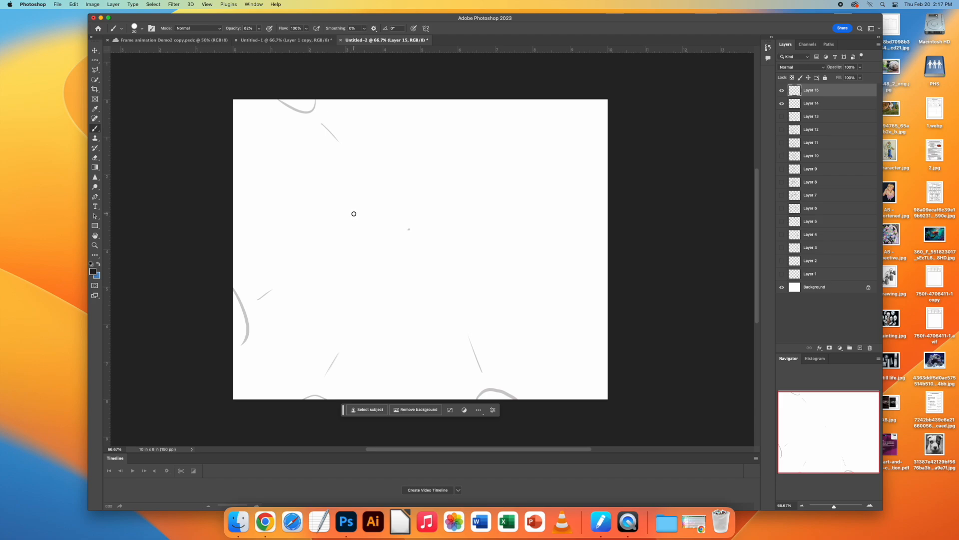
Step: On Layer 15, hand-letter a C and two upright strokes near the centre of the canvas, and hide Layer 14
{"action": "mouse_move", "coordinate": [354, 214]}
{"action": "left_mouse_down"}
{"action": "mouse_move", "coordinate": [342, 211]}
{"action": "mouse_move", "coordinate": [362, 250]}
{"action": "mouse_move", "coordinate": [376, 252]}
{"action": "left_mouse_up"}
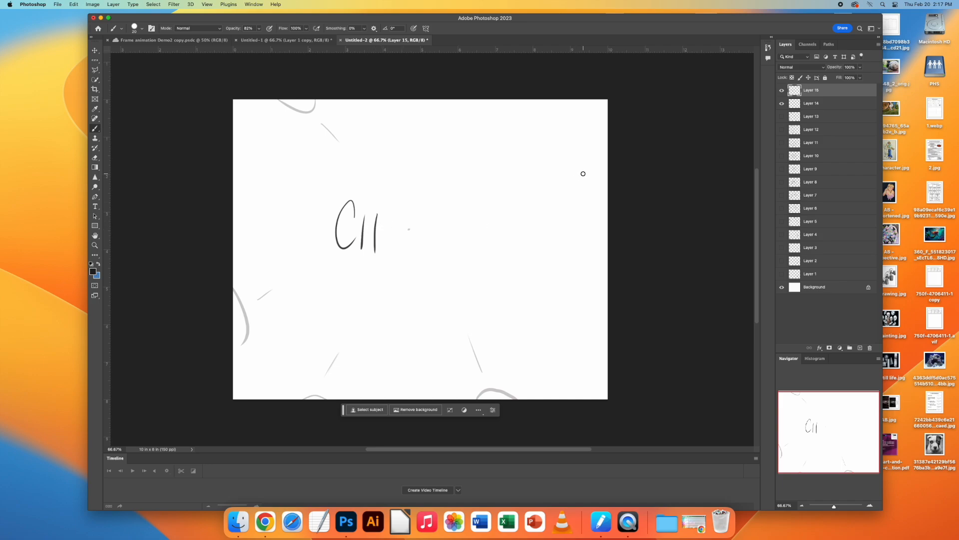
{"action": "left_click", "coordinate": [782, 103]}
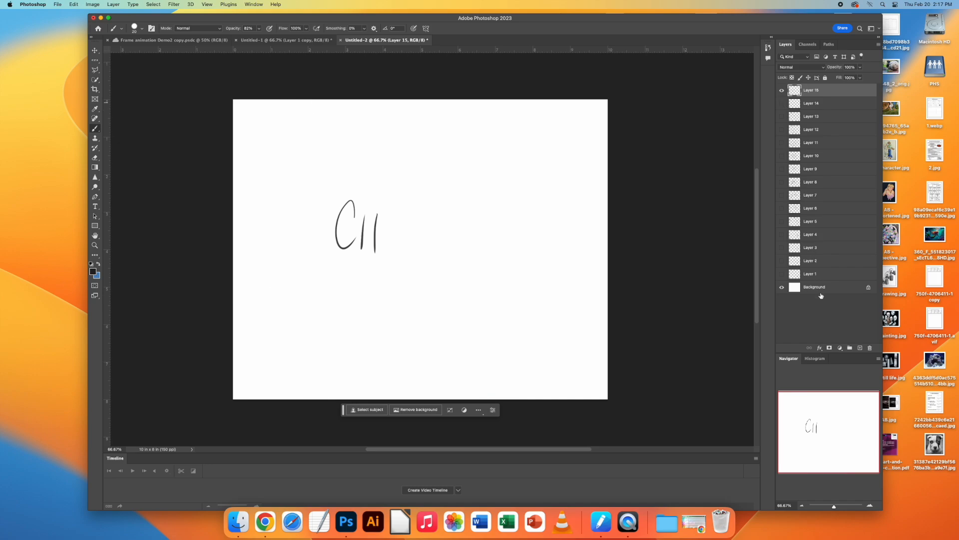
Step: Duplicate Layer 15, reduce the original's opacity to about 26% and make the copy active
{"action": "left_click_drag", "start_coordinate": [812, 91], "coordinate": [860, 349]}
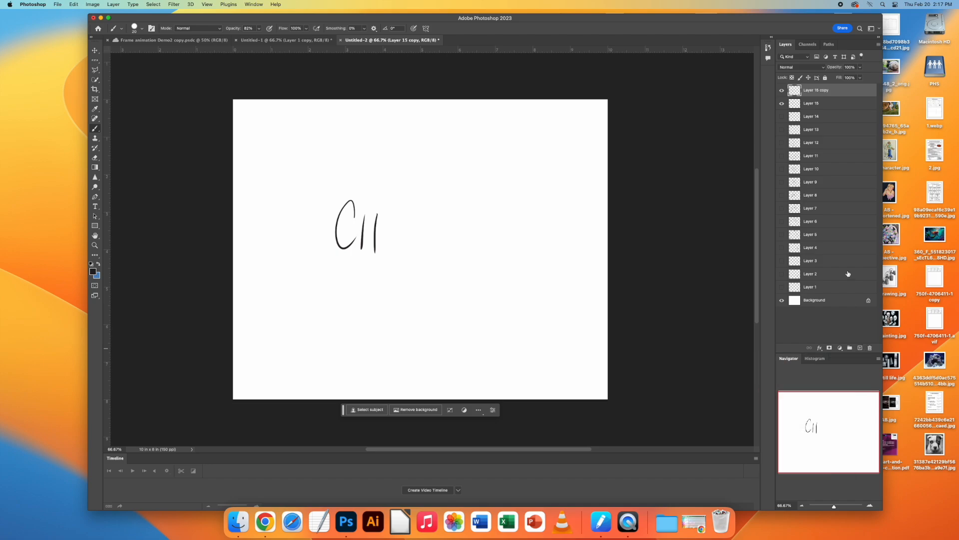
{"action": "left_click", "coordinate": [795, 103]}
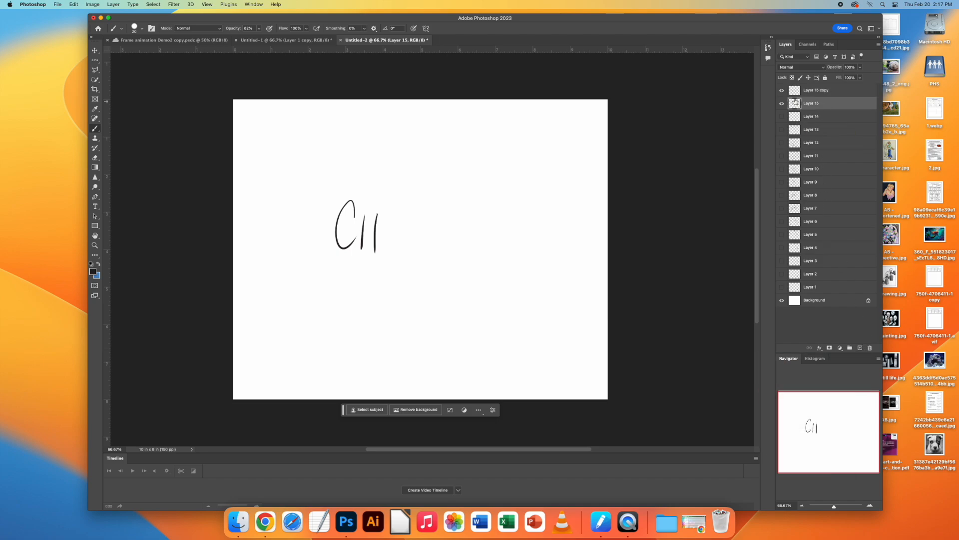
{"action": "left_click", "coordinate": [860, 67]}
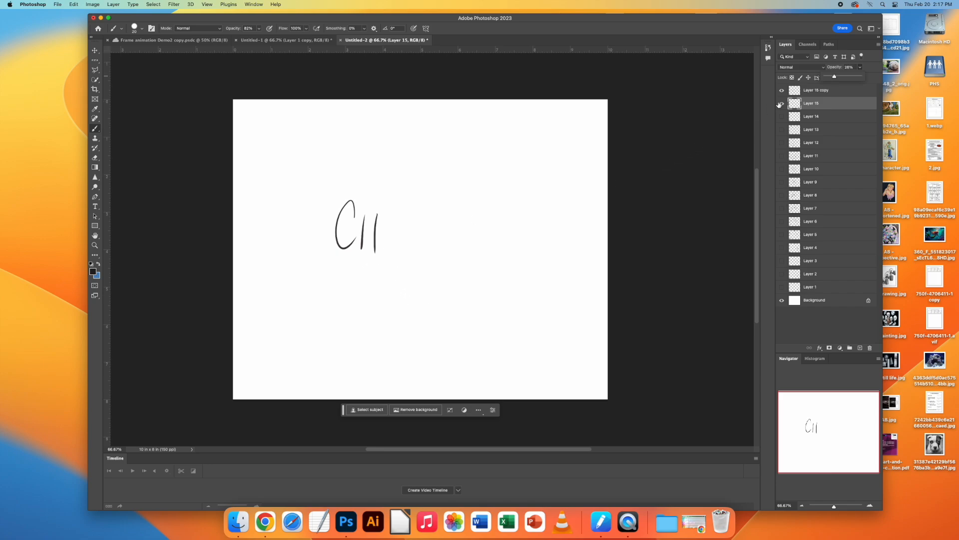
{"action": "left_click", "coordinate": [810, 92]}
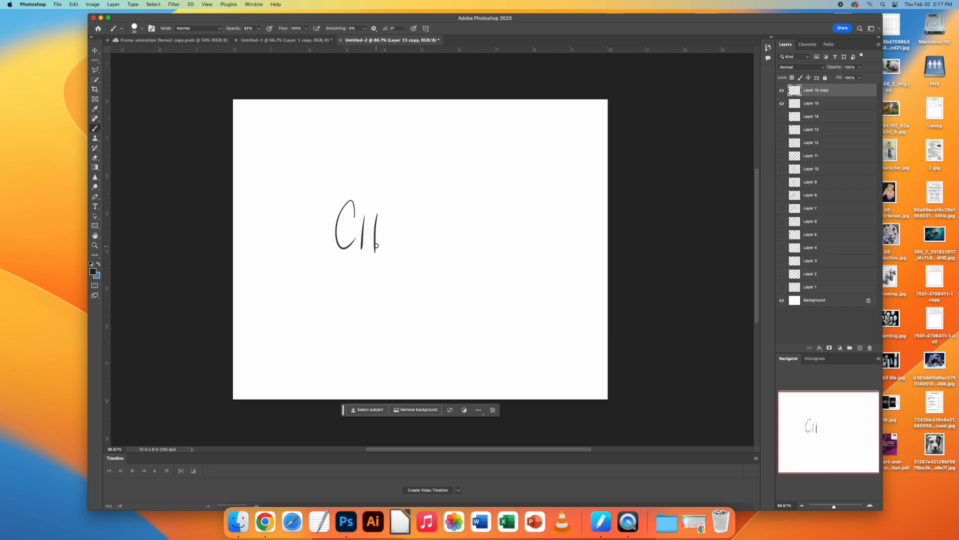
Step: Extend the lettering on the Layer 15 copy with more strokes so it reads "CHAi"
{"action": "left_click_drag", "start_coordinate": [373, 231], "coordinate": [363, 233]}
{"action": "mouse_move", "coordinate": [384, 237]}
{"action": "left_mouse_down"}
{"action": "mouse_move", "coordinate": [394, 215]}
{"action": "mouse_move", "coordinate": [400, 261]}
{"action": "mouse_move", "coordinate": [382, 238]}
{"action": "mouse_move", "coordinate": [406, 259]}
{"action": "left_mouse_up"}
{"action": "left_click_drag", "start_coordinate": [409, 205], "coordinate": [417, 207]}
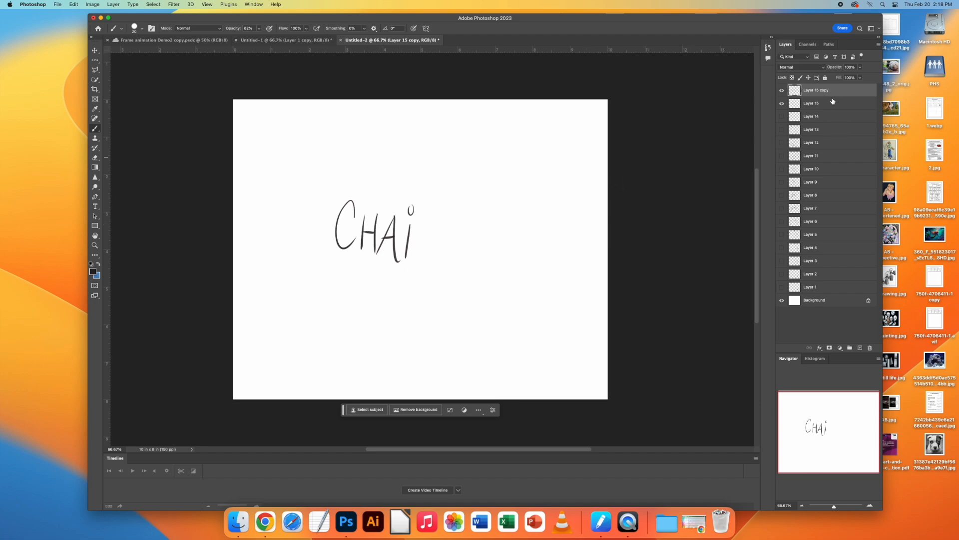
Step: Duplicate the "CHAi" layer with Layer 15 hidden, and reduce the opacity of the lower "CHAi" layer to about 30%
{"action": "left_click_drag", "start_coordinate": [821, 92], "coordinate": [860, 348]}
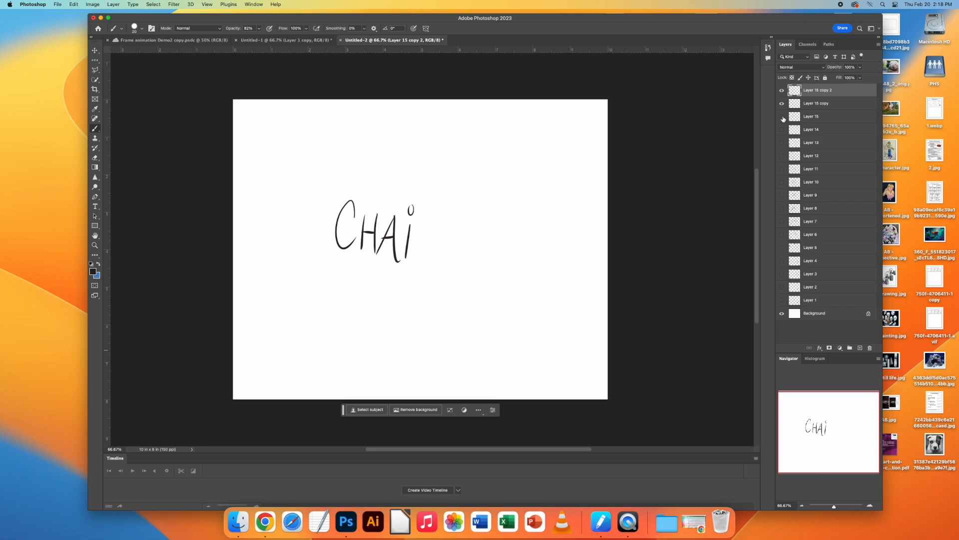
{"action": "left_click", "coordinate": [801, 102]}
{"action": "left_click", "coordinate": [860, 66]}
{"action": "left_click", "coordinate": [837, 76]}
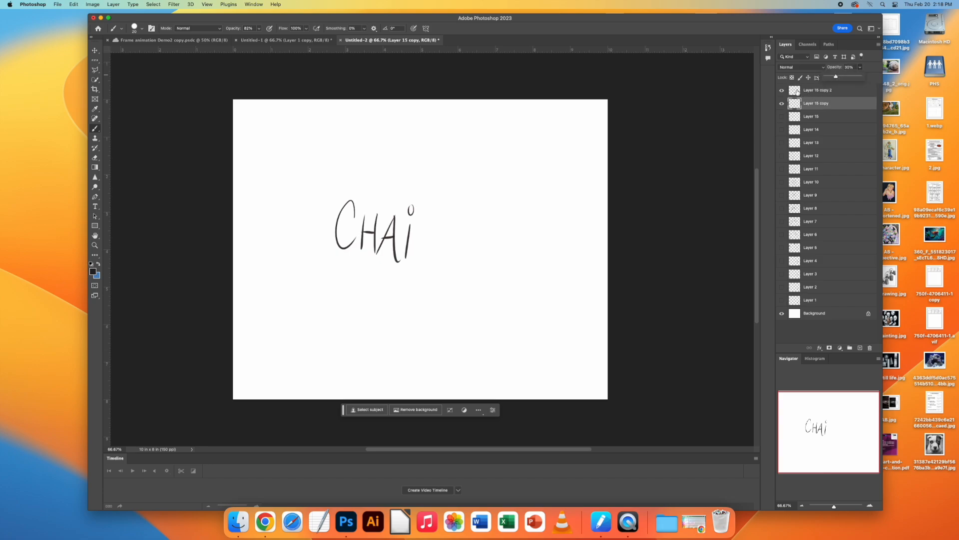
{"action": "left_click", "coordinate": [798, 91]}
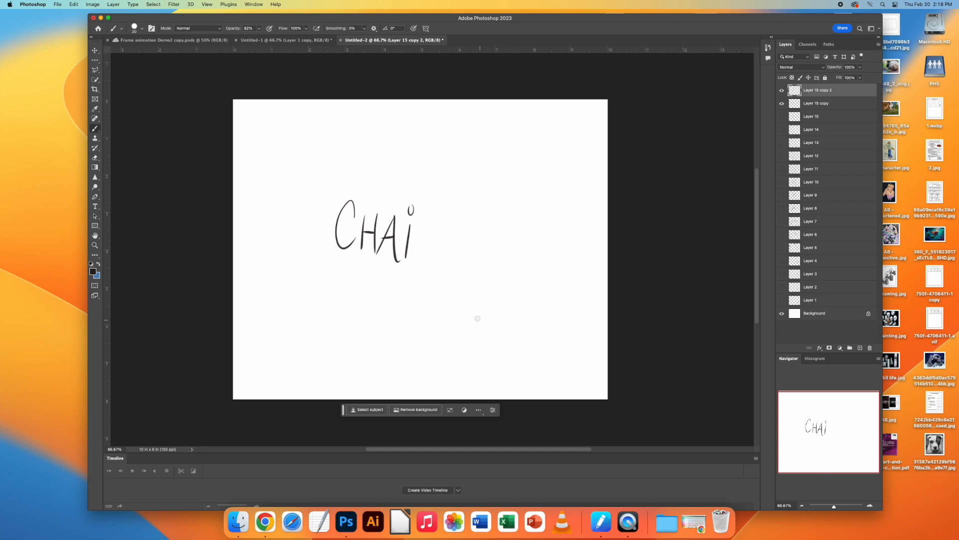
Step: On the newest copy, add an N to complete "CHAiN" and letter "RE" on a second line below
{"action": "mouse_move", "coordinate": [422, 221]}
{"action": "left_mouse_down"}
{"action": "mouse_move", "coordinate": [421, 260]}
{"action": "mouse_move", "coordinate": [437, 242]}
{"action": "mouse_move", "coordinate": [449, 262]}
{"action": "left_mouse_up"}
{"action": "mouse_move", "coordinate": [373, 274]}
{"action": "left_mouse_down"}
{"action": "mouse_move", "coordinate": [381, 314]}
{"action": "mouse_move", "coordinate": [374, 294]}
{"action": "mouse_move", "coordinate": [415, 310]}
{"action": "left_mouse_up"}
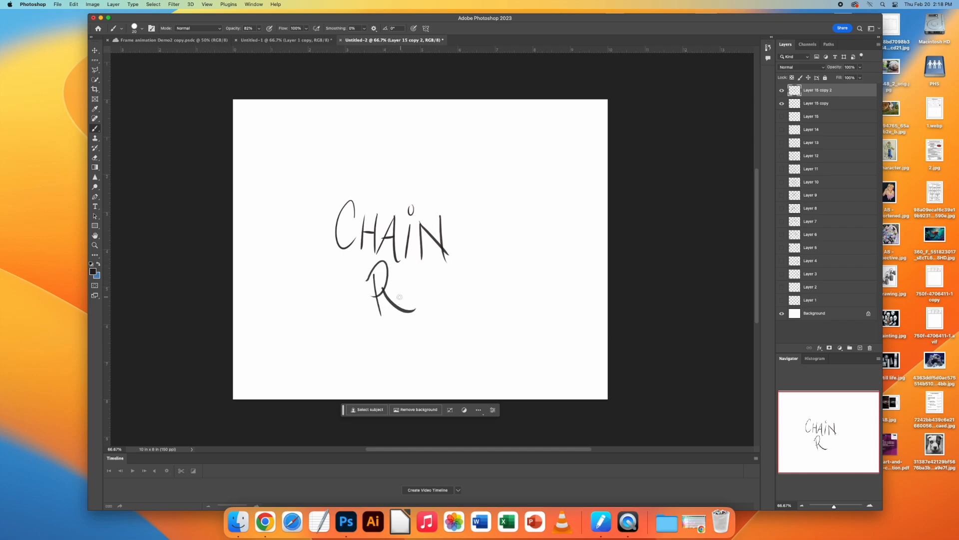
{"action": "mouse_move", "coordinate": [425, 273]}
{"action": "left_mouse_down"}
{"action": "mouse_move", "coordinate": [406, 279]}
{"action": "mouse_move", "coordinate": [419, 314]}
{"action": "mouse_move", "coordinate": [439, 310]}
{"action": "mouse_move", "coordinate": [429, 290]}
{"action": "left_mouse_up"}
Step: Duplicate the "CHAiN RE" layer, hide the original, and letter A, C and the crossbar of the T on the copy
{"action": "mouse_move", "coordinate": [805, 95]}
{"action": "left_mouse_down"}
{"action": "mouse_move", "coordinate": [824, 131]}
{"action": "mouse_move", "coordinate": [845, 322]}
{"action": "mouse_move", "coordinate": [862, 349]}
{"action": "left_mouse_up"}
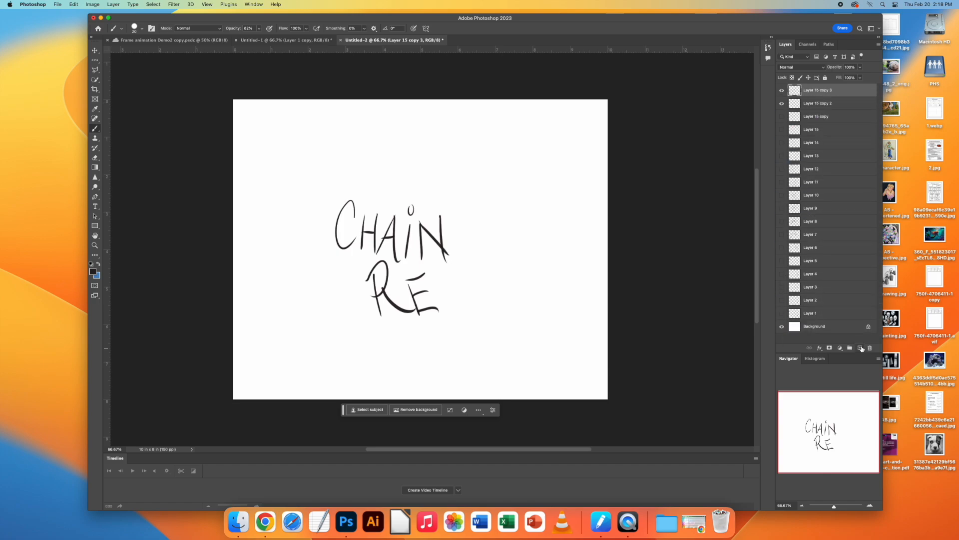
{"action": "left_click", "coordinate": [782, 104]}
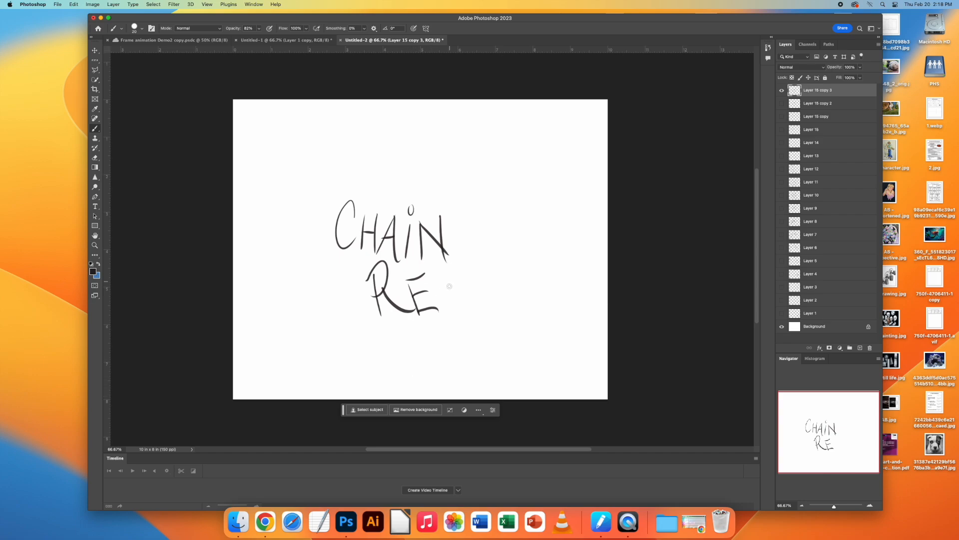
{"action": "left_click_drag", "start_coordinate": [441, 274], "coordinate": [441, 315]}
{"action": "mouse_move", "coordinate": [442, 273]}
{"action": "left_mouse_down"}
{"action": "mouse_move", "coordinate": [469, 312]}
{"action": "mouse_move", "coordinate": [457, 298]}
{"action": "mouse_move", "coordinate": [493, 301]}
{"action": "left_mouse_up"}
{"action": "left_click_drag", "start_coordinate": [513, 260], "coordinate": [496, 264]}
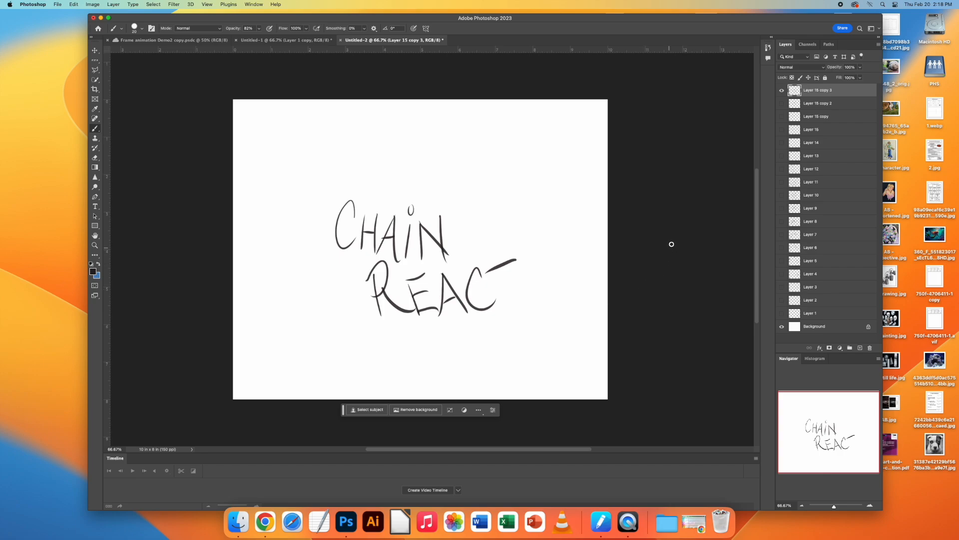
Step: Duplicate the lettering layer, hide the previous copy, and add the T's stem and the letter i
{"action": "key", "text": "super+j"}
{"action": "left_click", "coordinate": [782, 102]}
{"action": "mouse_move", "coordinate": [503, 268]}
{"action": "left_mouse_down"}
{"action": "mouse_move", "coordinate": [508, 301]}
{"action": "mouse_move", "coordinate": [526, 308]}
{"action": "left_mouse_up"}
{"action": "left_click_drag", "start_coordinate": [530, 249], "coordinate": [532, 308]}
Step: Duplicate the lettering layer, hide the previous copy, and draw the first small impact marks around the words
{"action": "key", "text": "super+j"}
{"action": "left_click", "coordinate": [782, 103]}
{"action": "left_click_drag", "start_coordinate": [479, 188], "coordinate": [503, 159]}
{"action": "left_click_drag", "start_coordinate": [336, 136], "coordinate": [333, 159]}
{"action": "left_click_drag", "start_coordinate": [409, 148], "coordinate": [411, 169]}
{"action": "left_click_drag", "start_coordinate": [320, 322], "coordinate": [337, 349]}
{"action": "left_click_drag", "start_coordinate": [493, 360], "coordinate": [518, 366]}
Step: Duplicate the lettering layer, hide the previous copy, and add the final N to complete "CHAiN REACTiON"
{"action": "key", "text": "super+j"}
{"action": "left_click", "coordinate": [782, 103]}
{"action": "left_click_drag", "start_coordinate": [575, 260], "coordinate": [557, 328]}
{"action": "mouse_move", "coordinate": [574, 261]}
{"action": "left_mouse_down"}
{"action": "mouse_move", "coordinate": [590, 331]}
{"action": "mouse_move", "coordinate": [599, 267]}
{"action": "left_mouse_up"}
Step: Draw long strokes radiating outward from the "CHAiN REACTiON" lettering towards the edges of the canvas
{"action": "mouse_move", "coordinate": [527, 179]}
{"action": "left_mouse_down"}
{"action": "mouse_move", "coordinate": [526, 189]}
{"action": "mouse_move", "coordinate": [588, 109]}
{"action": "left_mouse_up"}
{"action": "left_click_drag", "start_coordinate": [447, 122], "coordinate": [445, 156]}
{"action": "left_click_drag", "start_coordinate": [316, 220], "coordinate": [233, 195]}
{"action": "left_click_drag", "start_coordinate": [310, 304], "coordinate": [233, 368]}
{"action": "left_click_drag", "start_coordinate": [428, 332], "coordinate": [426, 397]}
{"action": "left_click_drag", "start_coordinate": [539, 343], "coordinate": [544, 347]}
{"action": "left_click_drag", "start_coordinate": [579, 377], "coordinate": [596, 392]}
{"action": "left_click_drag", "start_coordinate": [494, 99], "coordinate": [477, 129]}
{"action": "left_click_drag", "start_coordinate": [272, 99], "coordinate": [314, 133]}
Step: Fill the space around the lettering with short curved vibration marks and hooked impact strokes
{"action": "left_click_drag", "start_coordinate": [447, 203], "coordinate": [458, 216]}
{"action": "left_click_drag", "start_coordinate": [468, 201], "coordinate": [475, 220]}
{"action": "mouse_move", "coordinate": [353, 189]}
{"action": "left_mouse_down"}
{"action": "mouse_move", "coordinate": [328, 198]}
{"action": "mouse_move", "coordinate": [320, 187]}
{"action": "left_mouse_up"}
{"action": "left_click_drag", "start_coordinate": [363, 319], "coordinate": [381, 350]}
{"action": "left_click_drag", "start_coordinate": [356, 354], "coordinate": [376, 366]}
{"action": "left_click_drag", "start_coordinate": [586, 233], "coordinate": [601, 253]}
{"action": "left_click_drag", "start_coordinate": [604, 333], "coordinate": [571, 364]}
{"action": "left_click_drag", "start_coordinate": [510, 386], "coordinate": [537, 373]}
{"action": "left_click_drag", "start_coordinate": [564, 180], "coordinate": [588, 205]}
{"action": "left_click_drag", "start_coordinate": [597, 170], "coordinate": [604, 192]}
{"action": "left_click_drag", "start_coordinate": [278, 361], "coordinate": [307, 376]}
{"action": "left_click_drag", "start_coordinate": [236, 274], "coordinate": [284, 255]}
{"action": "left_click_drag", "start_coordinate": [234, 147], "coordinate": [284, 158]}
{"action": "left_click_drag", "start_coordinate": [372, 106], "coordinate": [394, 124]}
{"action": "left_click_drag", "start_coordinate": [537, 108], "coordinate": [552, 100]}
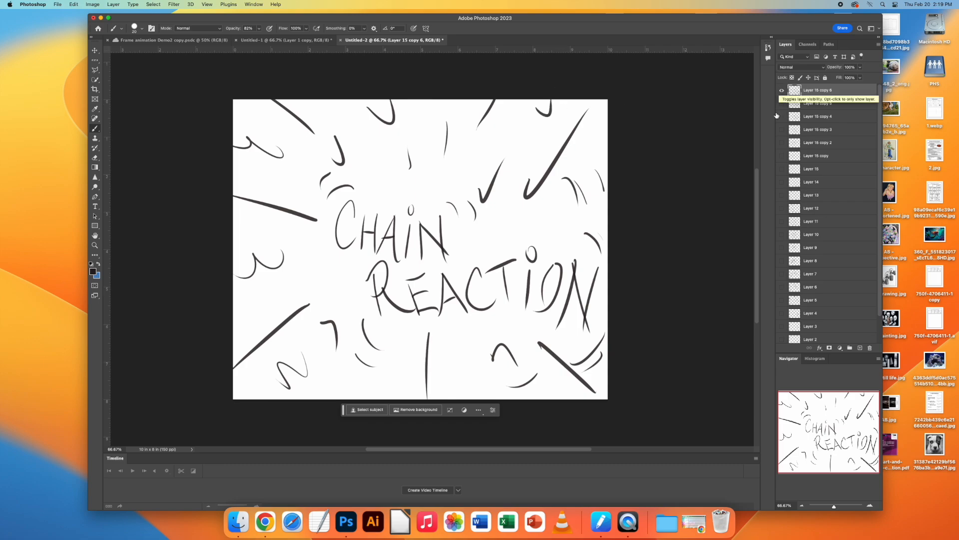
Step: Make all the hidden frame layers visible again, from Layer 15 copy 5 down to Layer 1
{"action": "left_click", "coordinate": [807, 104]}
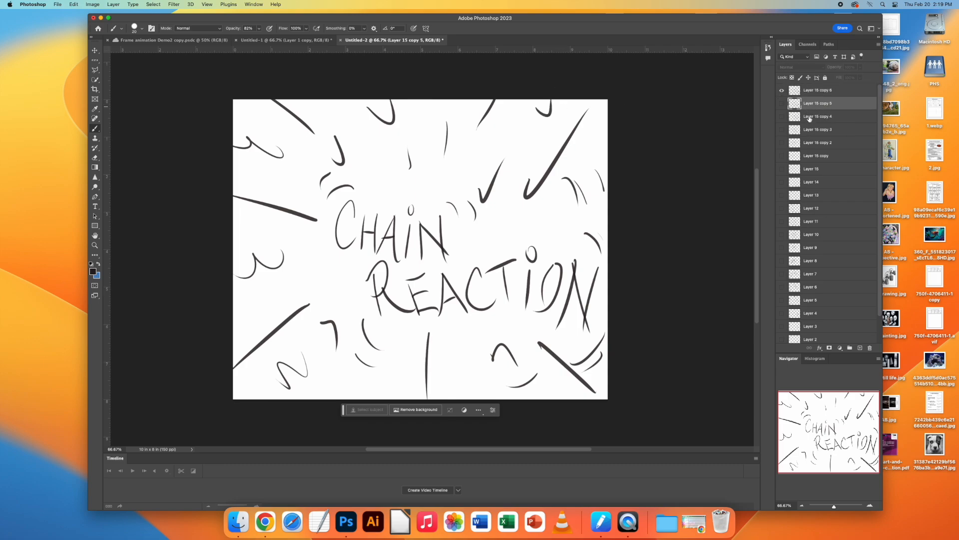
{"action": "left_click", "coordinate": [809, 117]}
{"action": "left_click", "coordinate": [805, 128]}
{"action": "left_click_drag", "start_coordinate": [783, 105], "coordinate": [781, 136]}
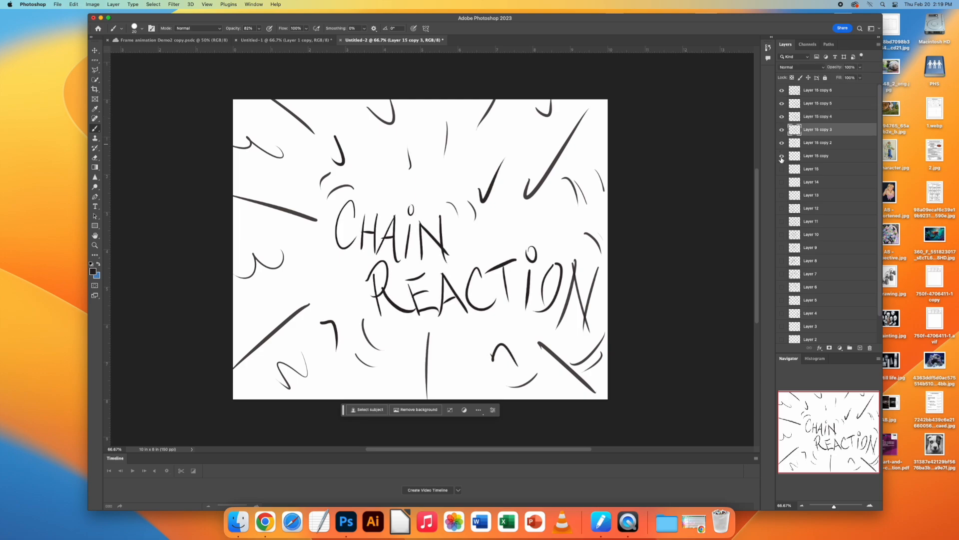
{"action": "left_click_drag", "start_coordinate": [782, 182], "coordinate": [780, 341]}
{"action": "scroll", "coordinate": [822, 304], "scroll_direction": "down", "scroll_amount": 2}
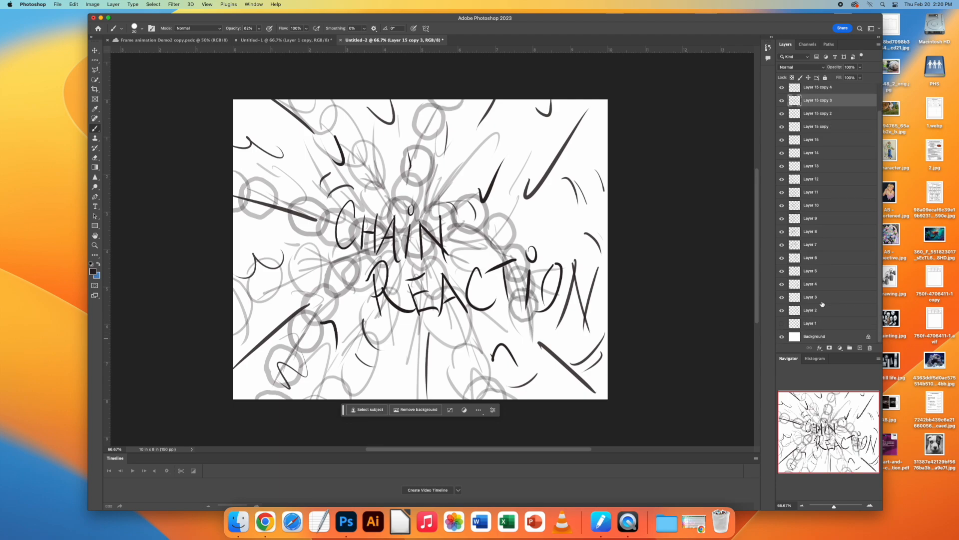
{"action": "left_click", "coordinate": [782, 323]}
Step: Restore Layers 1, 2 and 3 to full opacity, one after another
{"action": "left_click", "coordinate": [803, 323]}
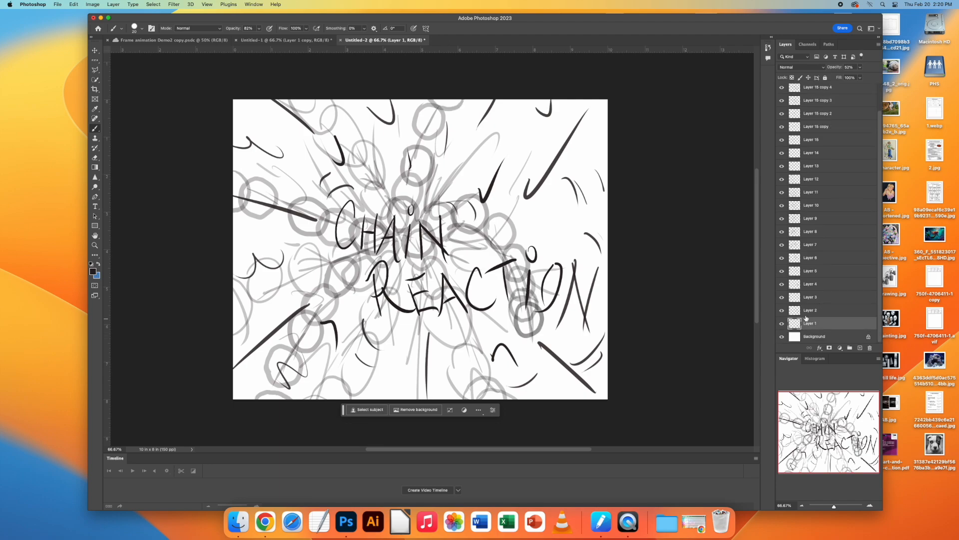
{"action": "left_click", "coordinate": [860, 68]}
{"action": "left_click_drag", "start_coordinate": [861, 78], "coordinate": [877, 77]}
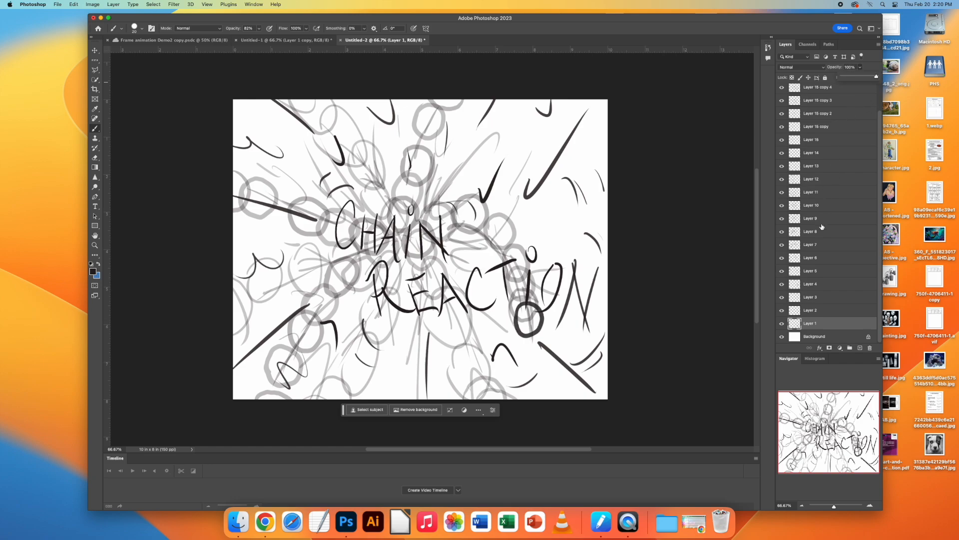
{"action": "left_click", "coordinate": [822, 311]}
{"action": "left_click", "coordinate": [861, 68]}
{"action": "left_click_drag", "start_coordinate": [856, 77], "coordinate": [868, 78]}
{"action": "left_click", "coordinate": [819, 298]}
{"action": "left_click", "coordinate": [820, 297]}
{"action": "left_click", "coordinate": [861, 67]}
{"action": "left_click_drag", "start_coordinate": [855, 77], "coordinate": [877, 77]}
Step: Set the opacity of Layer 4 and Layer 5 back to 100%
{"action": "left_click", "coordinate": [832, 284]}
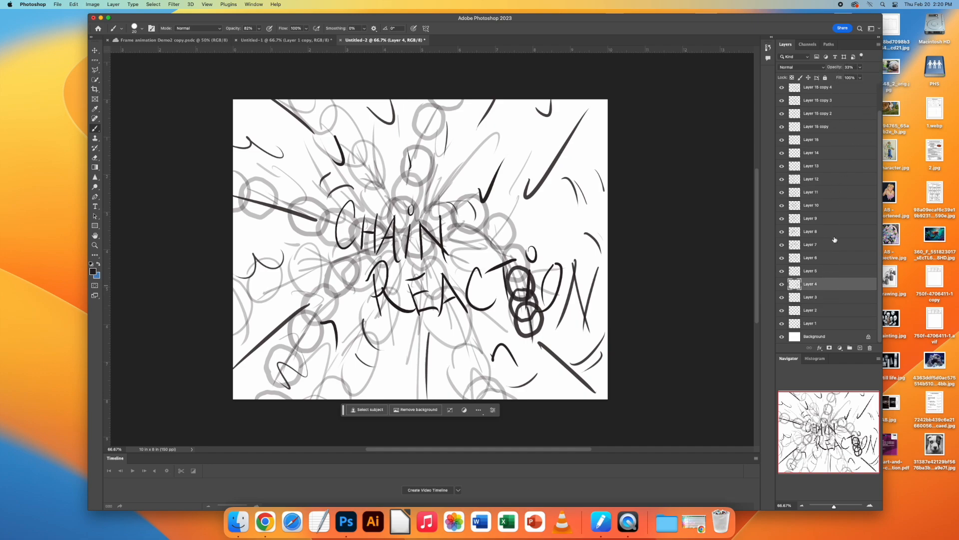
{"action": "left_click", "coordinate": [860, 68]}
{"action": "left_click_drag", "start_coordinate": [856, 77], "coordinate": [878, 77]}
{"action": "left_click", "coordinate": [830, 274]}
{"action": "left_click", "coordinate": [861, 68]}
{"action": "left_click_drag", "start_coordinate": [854, 78], "coordinate": [877, 76]}
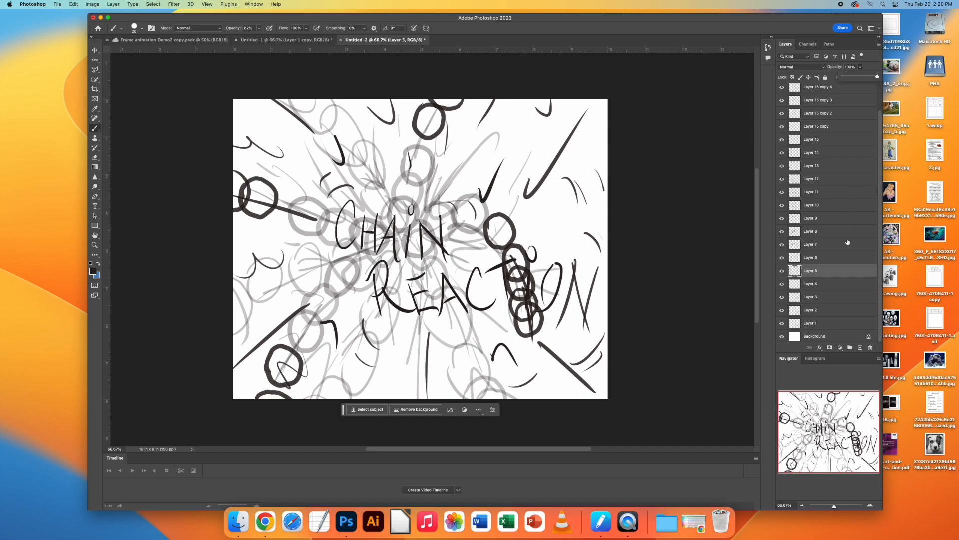
Step: Raise the opacity of Layer 6 and Layer 7 back to 100%
{"action": "left_click", "coordinate": [838, 259]}
{"action": "left_click", "coordinate": [860, 68]}
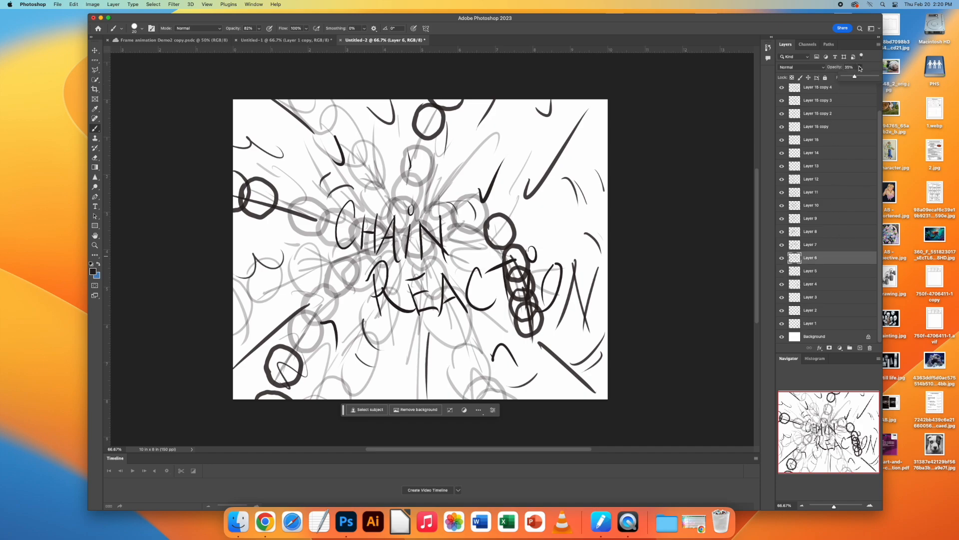
{"action": "left_click_drag", "start_coordinate": [856, 77], "coordinate": [883, 81]}
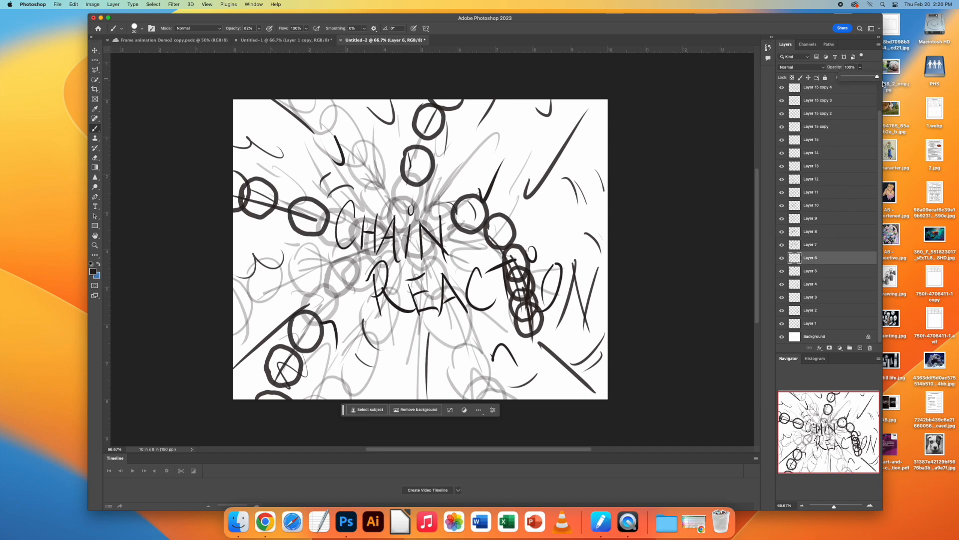
{"action": "left_click", "coordinate": [839, 244]}
{"action": "left_click", "coordinate": [860, 68]}
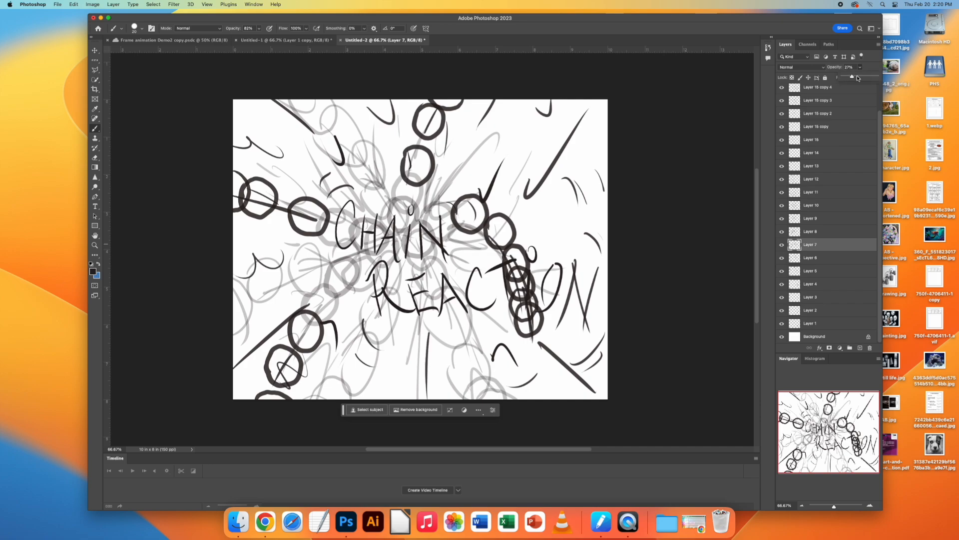
{"action": "left_click_drag", "start_coordinate": [854, 79], "coordinate": [880, 80]}
Step: Return Layer 8 and Layer 9 to 100% opacity
{"action": "left_click", "coordinate": [829, 231]}
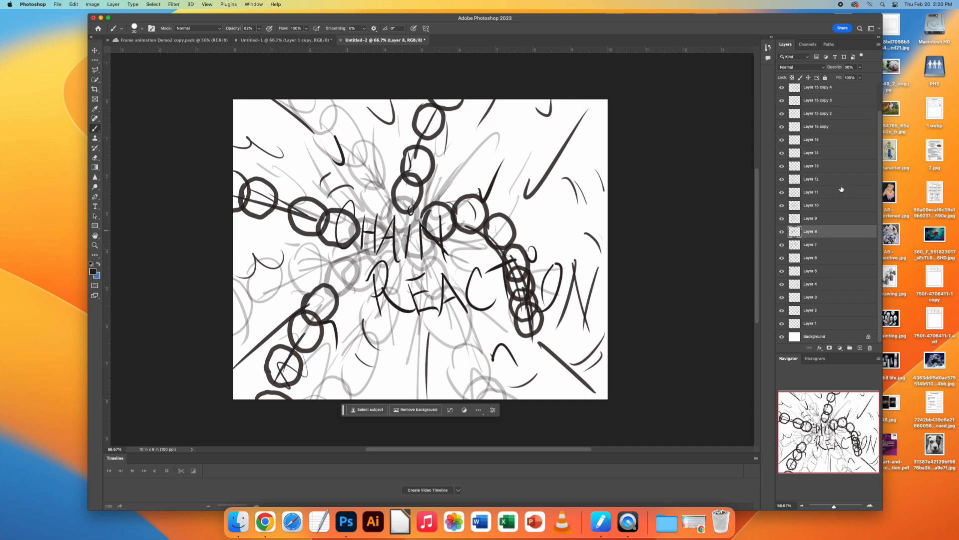
{"action": "left_click_drag", "start_coordinate": [856, 78], "coordinate": [880, 79]}
{"action": "left_click", "coordinate": [839, 218]}
{"action": "left_click", "coordinate": [861, 68]}
{"action": "left_click_drag", "start_coordinate": [859, 78], "coordinate": [881, 79]}
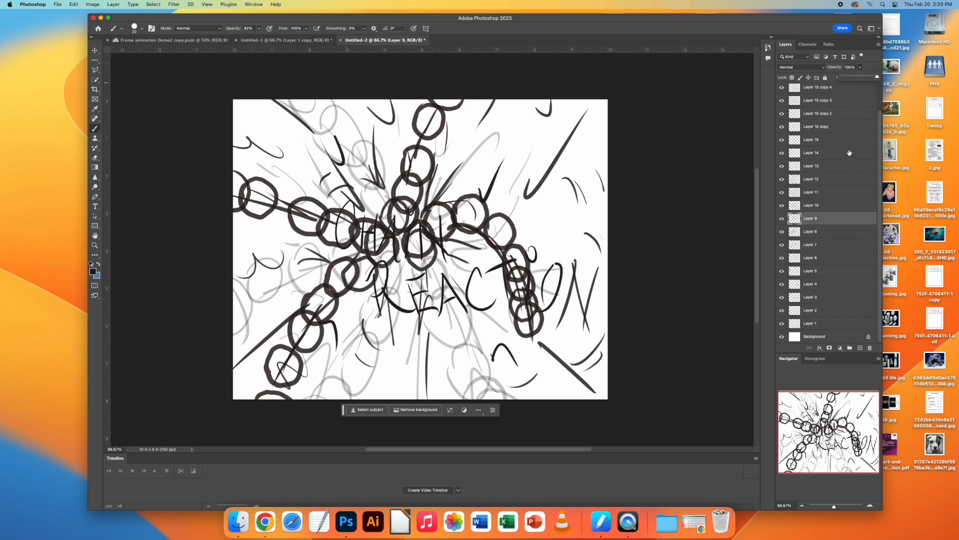
Step: Set the opacity of Layer 10 and Layer 11 to 100%
{"action": "left_click", "coordinate": [836, 206]}
{"action": "left_click", "coordinate": [860, 67]}
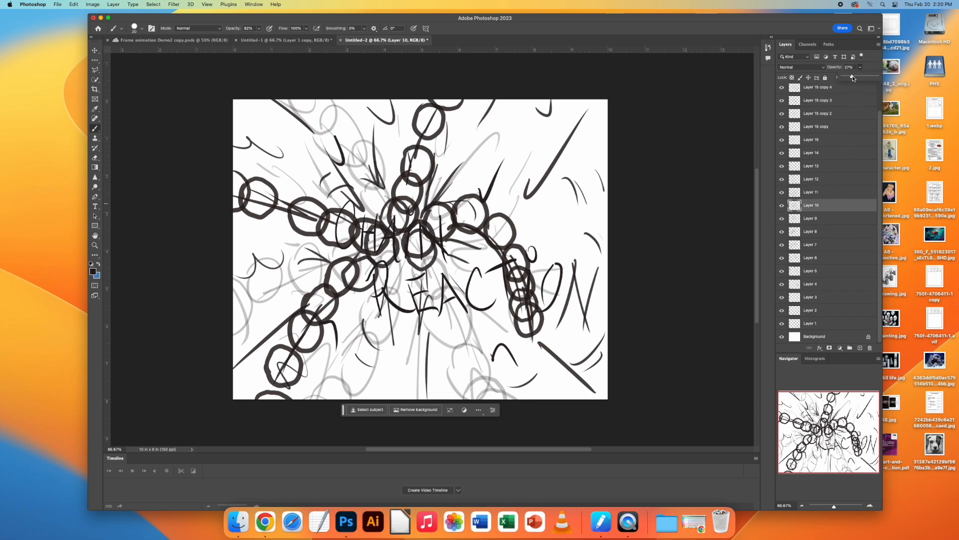
{"action": "left_click_drag", "start_coordinate": [852, 78], "coordinate": [880, 79]}
{"action": "left_click", "coordinate": [833, 192]}
{"action": "left_click", "coordinate": [861, 68]}
{"action": "left_click_drag", "start_coordinate": [852, 79], "coordinate": [880, 80]}
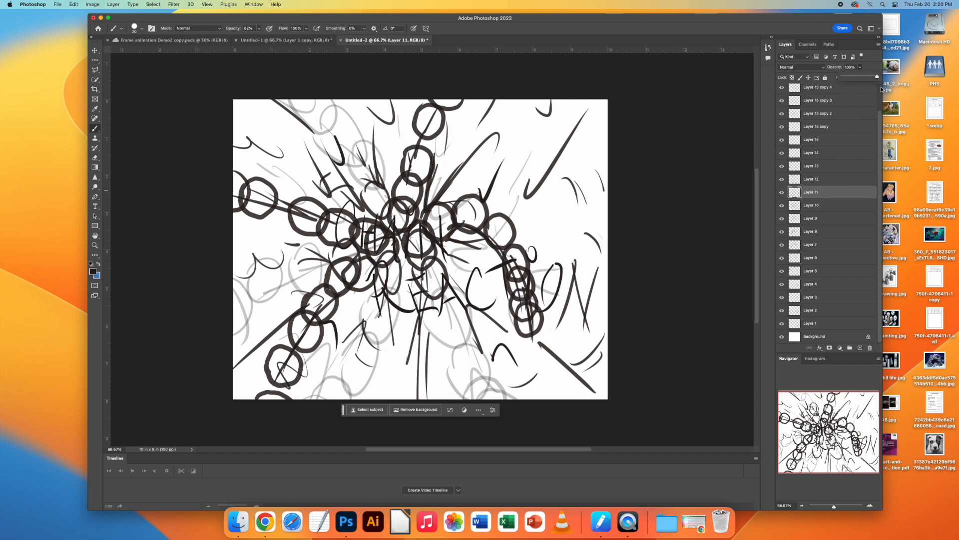
Step: Restore Layer 12 and Layer 13 to full opacity
{"action": "left_click", "coordinate": [833, 179]}
{"action": "left_click", "coordinate": [861, 67]}
{"action": "left_click_drag", "start_coordinate": [852, 79], "coordinate": [880, 79]}
{"action": "left_click", "coordinate": [838, 163]}
{"action": "left_click", "coordinate": [838, 165]}
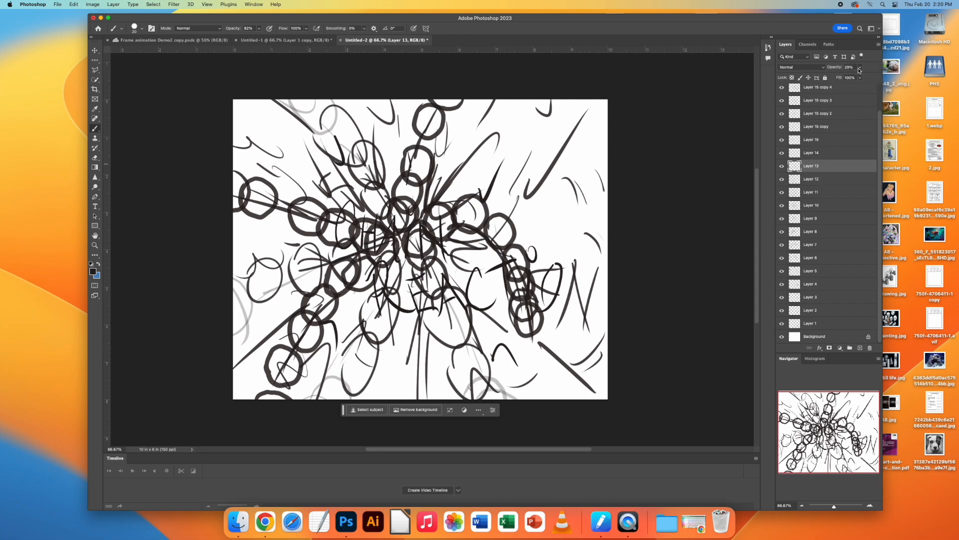
{"action": "left_click_drag", "start_coordinate": [858, 75], "coordinate": [880, 79]}
Step: Bring the opacity of Layer 14 and Layer 15 up to 100%
{"action": "left_click", "coordinate": [835, 153]}
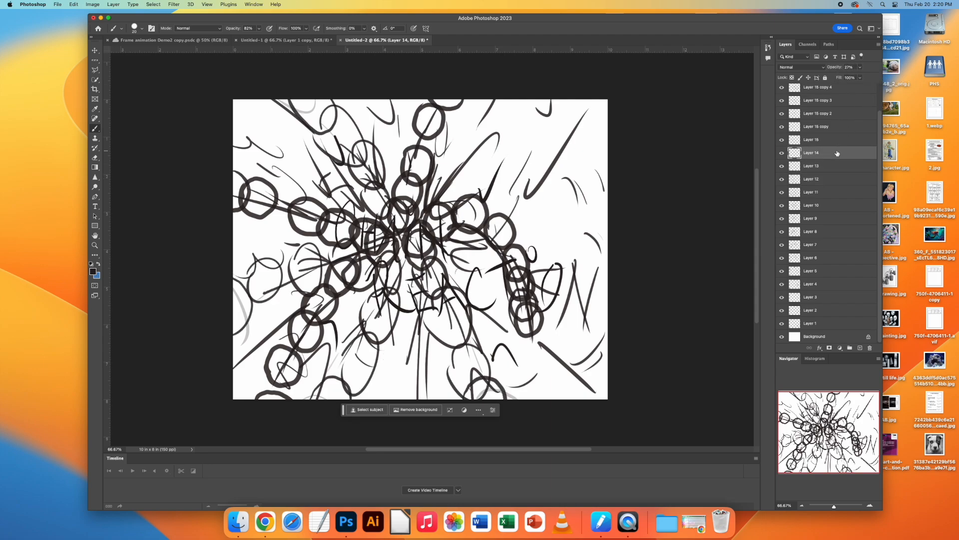
{"action": "left_click", "coordinate": [860, 67]}
{"action": "left_click_drag", "start_coordinate": [852, 78], "coordinate": [878, 78]}
{"action": "left_click", "coordinate": [831, 140]}
{"action": "left_click", "coordinate": [832, 140]}
{"action": "left_click", "coordinate": [860, 67]}
{"action": "left_click_drag", "start_coordinate": [855, 78], "coordinate": [874, 79]}
Step: Restore Layer 15 copy to 100% opacity and select Layer 15 copy 2
{"action": "left_click", "coordinate": [839, 127]}
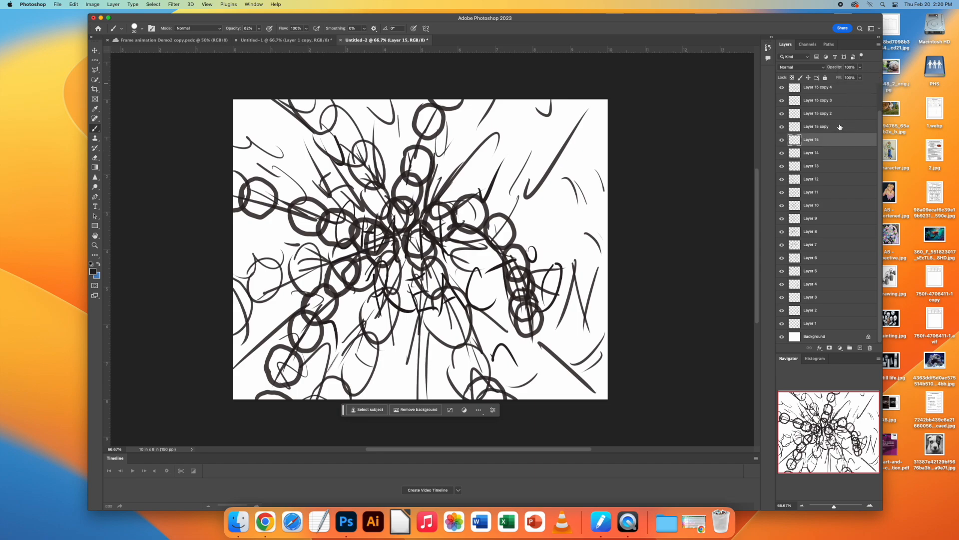
{"action": "left_click", "coordinate": [839, 127]}
{"action": "left_click", "coordinate": [860, 67]}
{"action": "left_click_drag", "start_coordinate": [856, 79], "coordinate": [881, 78]}
{"action": "left_click", "coordinate": [838, 115]}
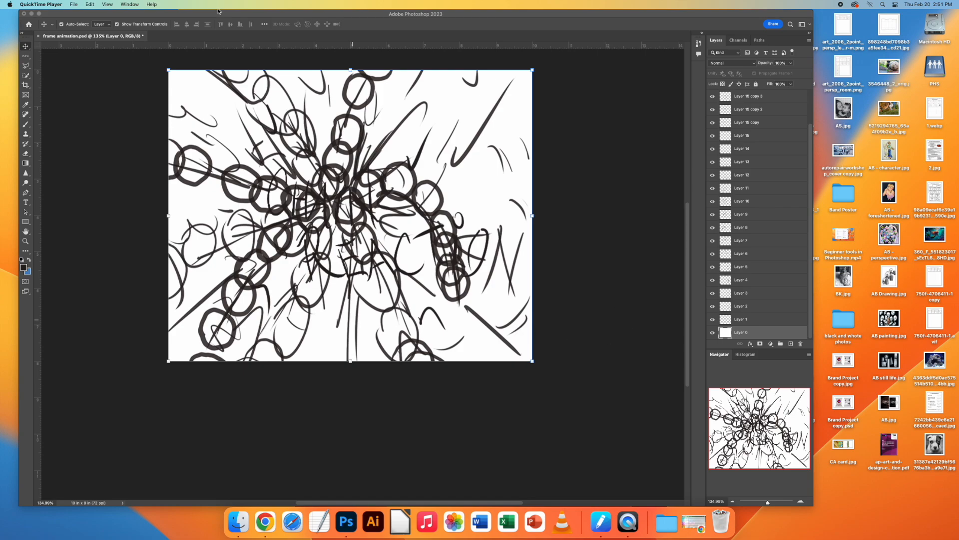
Step: Open the Timeline panel in Photoshop and place it below the canvas
{"action": "left_click", "coordinate": [129, 4]}
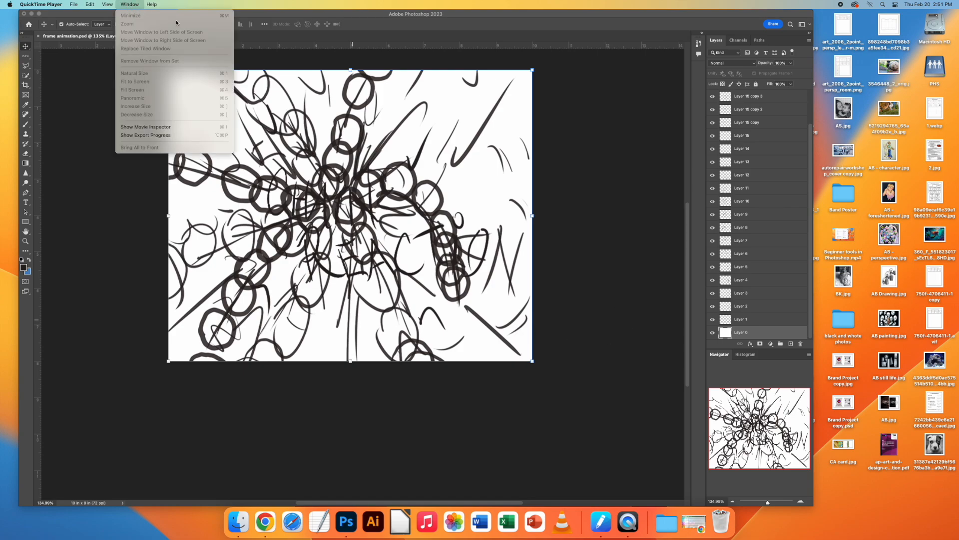
{"action": "left_click", "coordinate": [507, 145]}
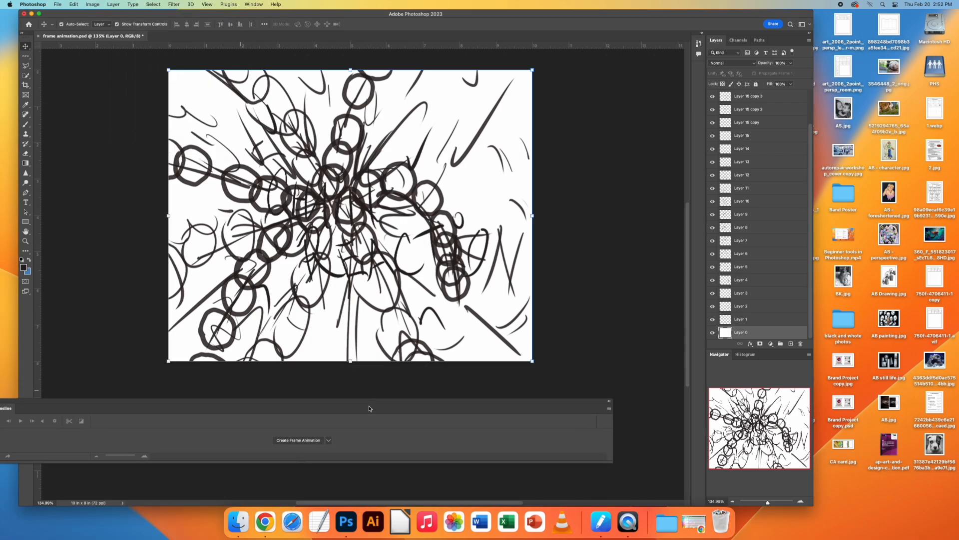
{"action": "left_click_drag", "start_coordinate": [243, 394], "coordinate": [404, 406]}
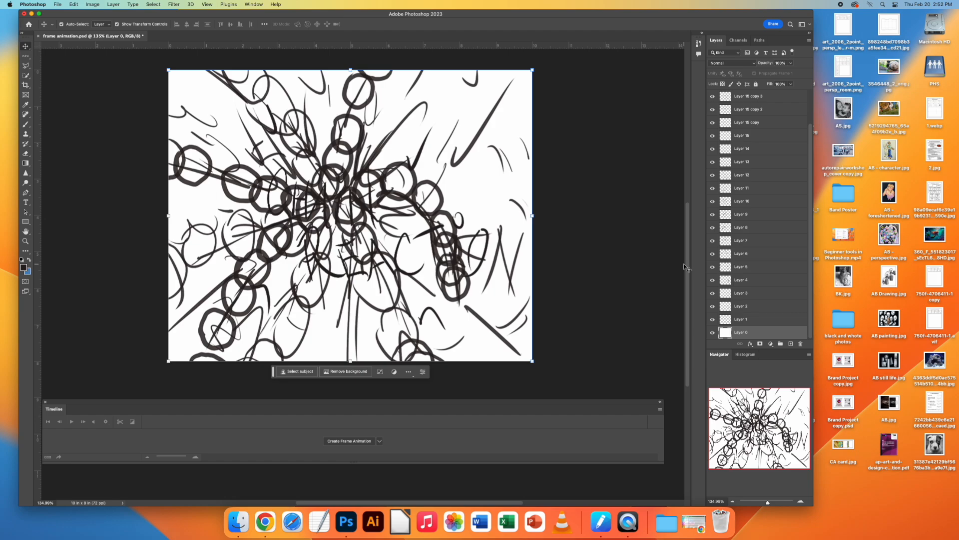
Step: Hide every layer, then make only Layer 1 visible and select it
{"action": "left_click_drag", "start_coordinate": [709, 332], "coordinate": [713, 81]}
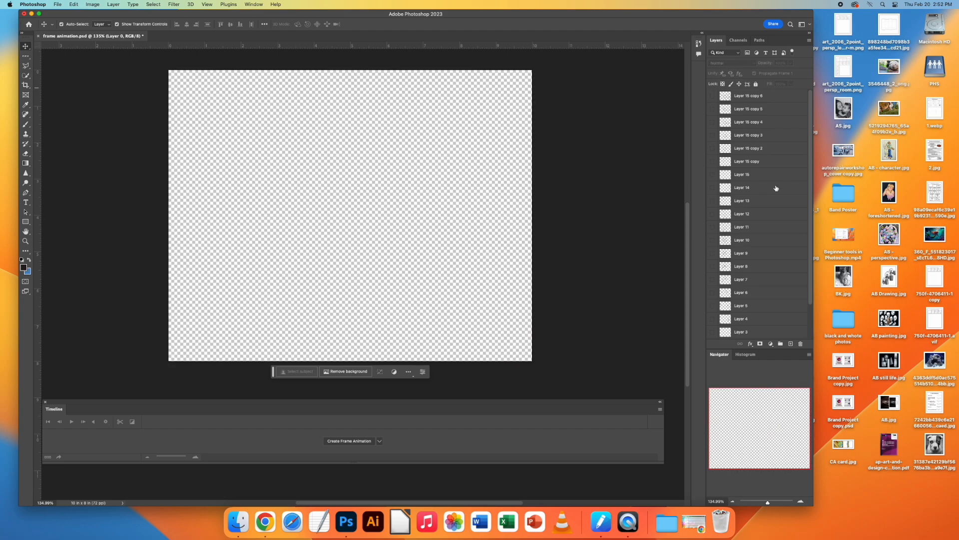
{"action": "left_click_drag", "start_coordinate": [811, 162], "coordinate": [812, 207]}
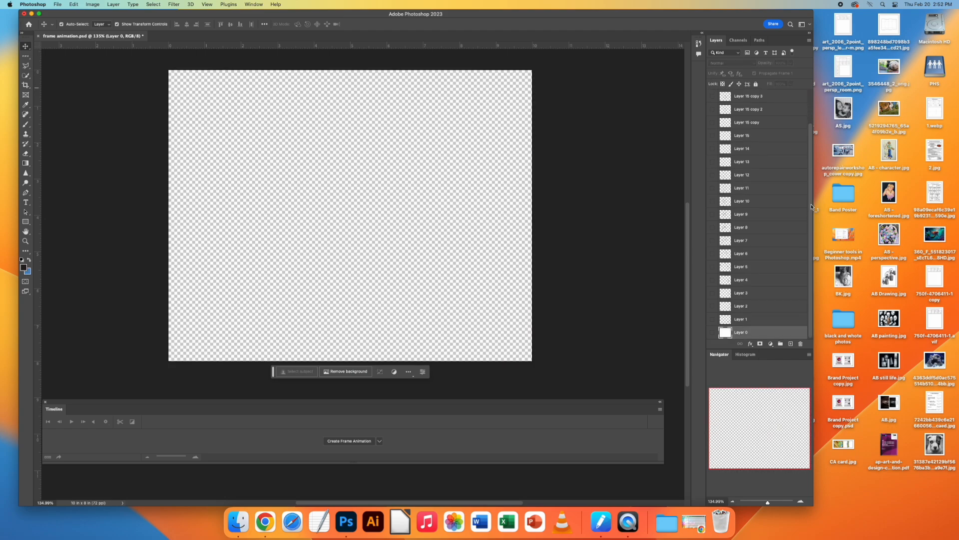
{"action": "left_click", "coordinate": [713, 320]}
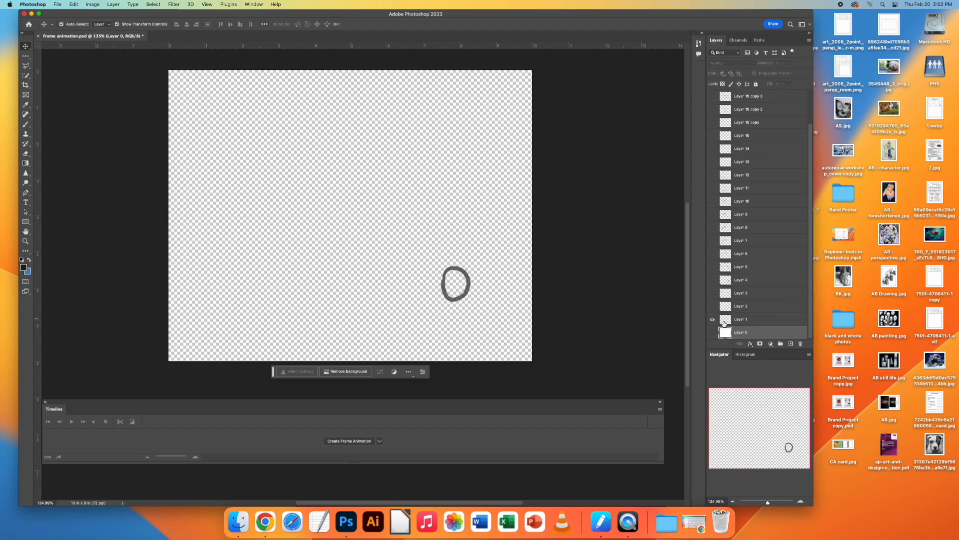
{"action": "left_click", "coordinate": [727, 320]}
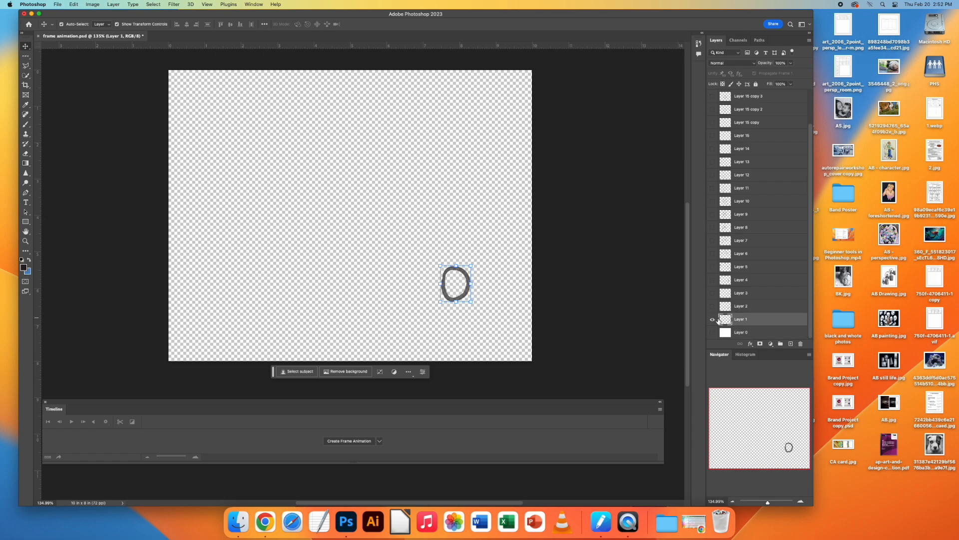
Step: Create a frame animation in the timeline and make frames from the layers
{"action": "left_click", "coordinate": [379, 441]}
{"action": "left_click", "coordinate": [369, 458]}
{"action": "left_click", "coordinate": [354, 441]}
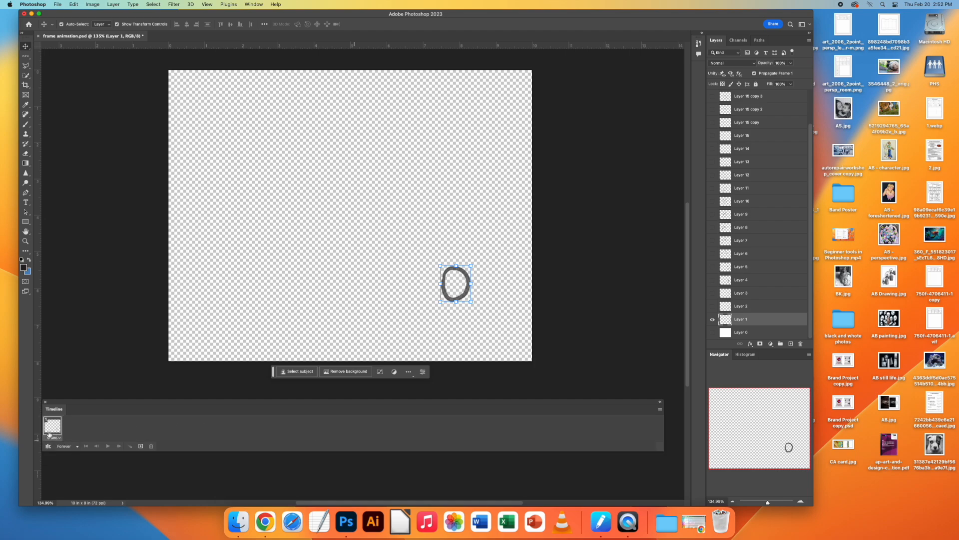
{"action": "left_click", "coordinate": [661, 409]}
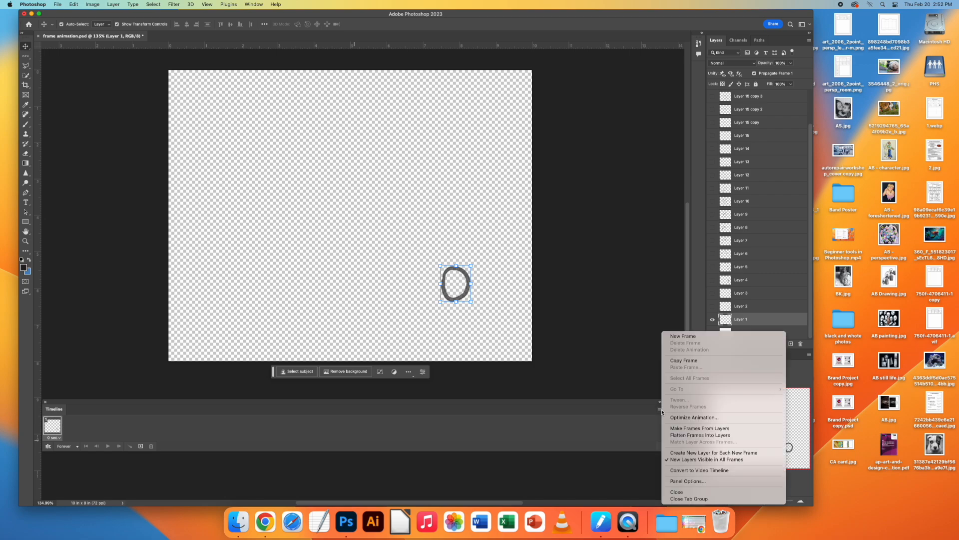
{"action": "left_click", "coordinate": [683, 429]}
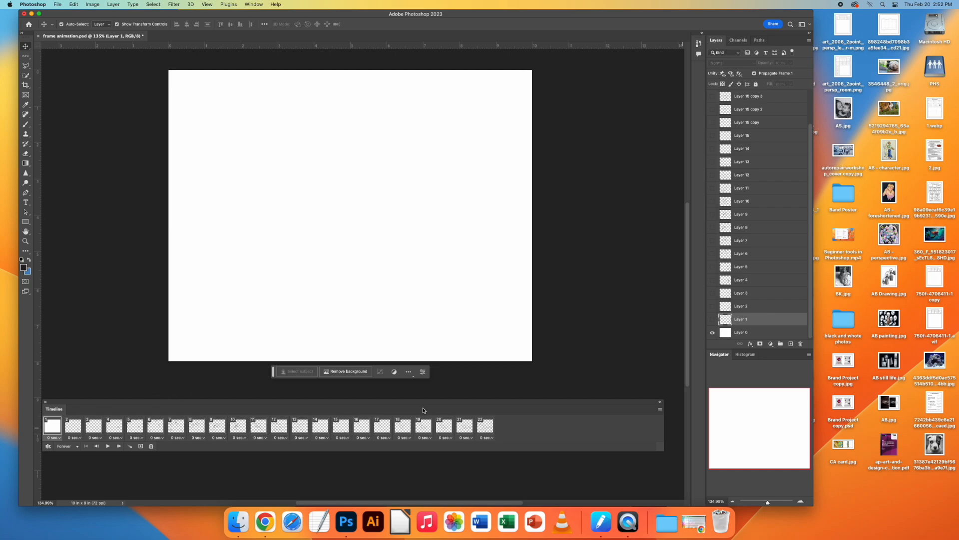
Step: Rename Layer 0 as "background" and turn its visibility off and on again so it shows in the frames
{"action": "left_click", "coordinate": [712, 332]}
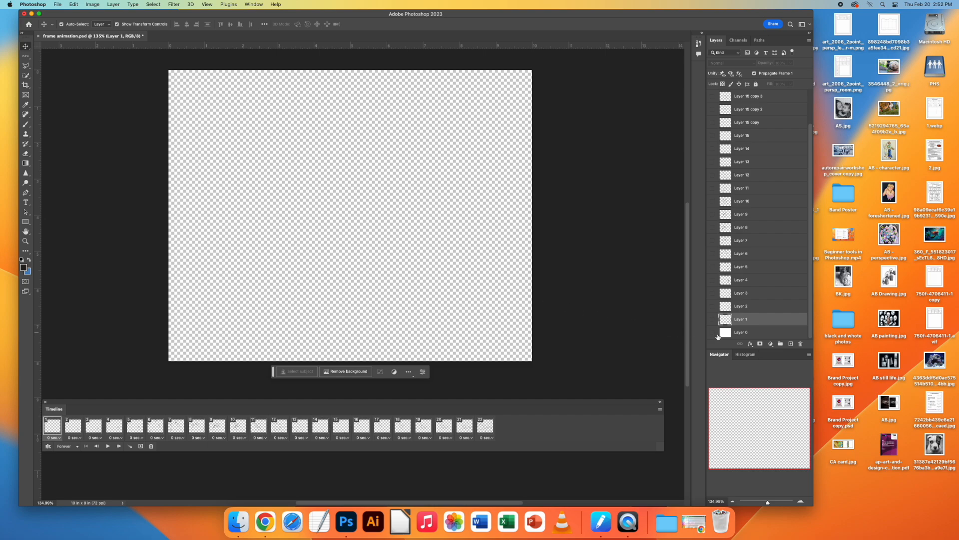
{"action": "left_click", "coordinate": [741, 332]}
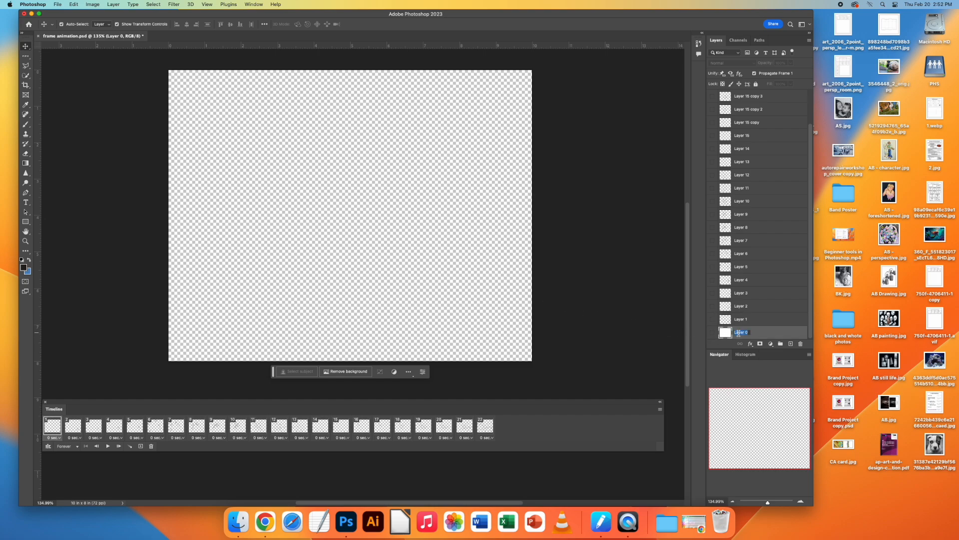
{"action": "type", "text": "background"}
{"action": "left_click", "coordinate": [712, 332]}
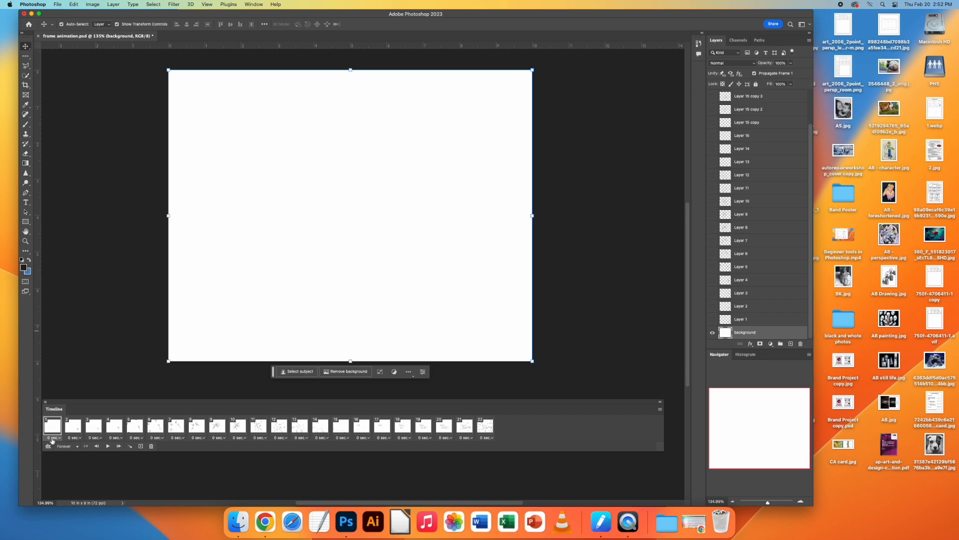
Step: Play the frame animation as a preview and stop it
{"action": "key", "text": "space"}
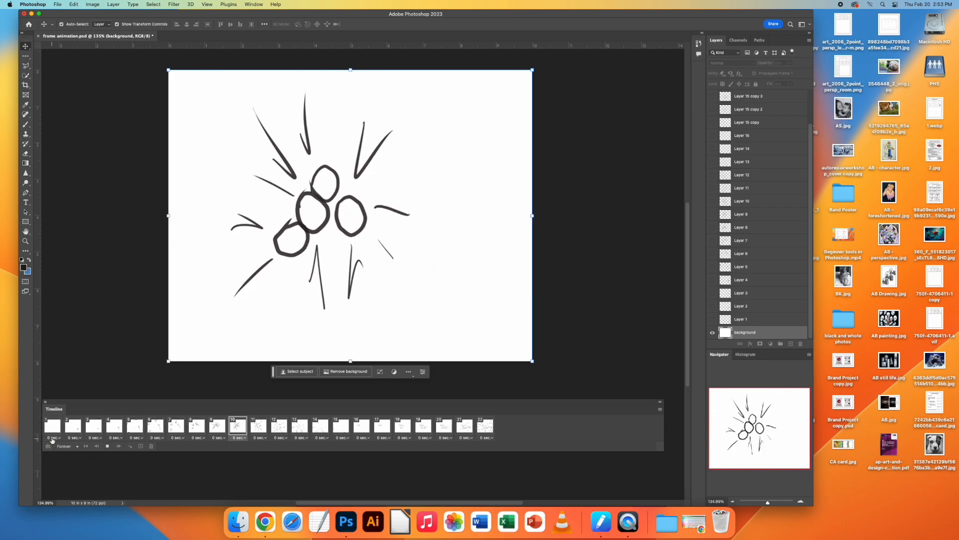
{"action": "key", "text": "space"}
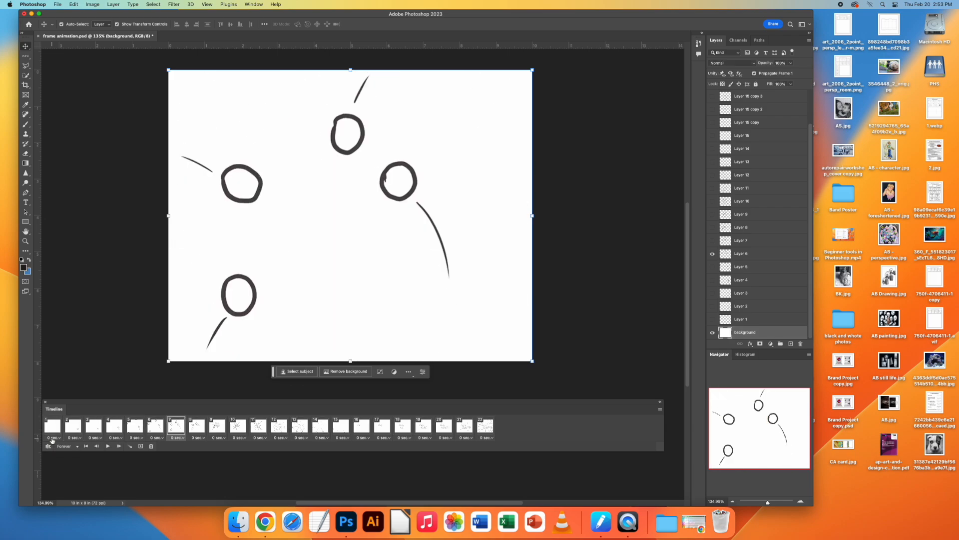
Step: Try playing the animation from the first frame with looping set to Once, and set looping back to Forever
{"action": "left_click", "coordinate": [75, 446]}
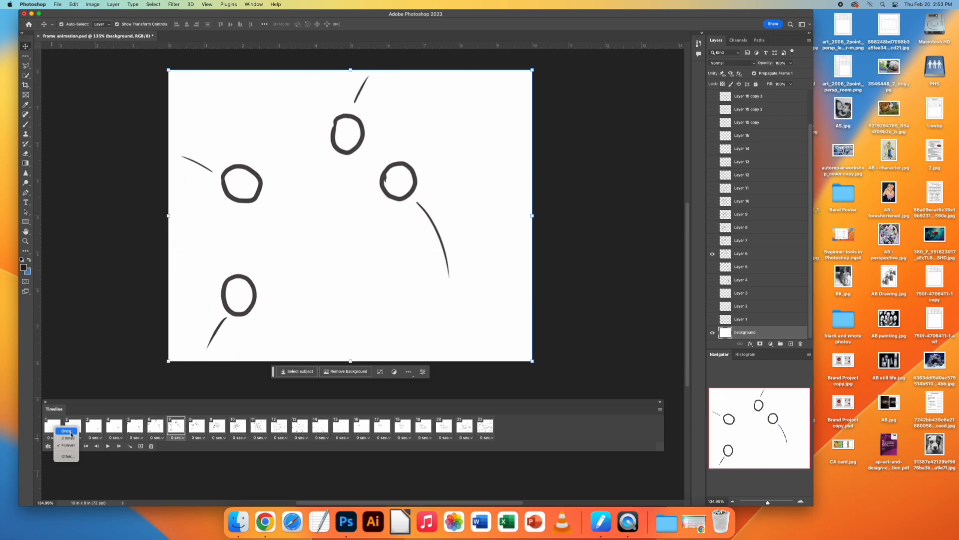
{"action": "left_click", "coordinate": [66, 431]}
{"action": "left_click", "coordinate": [54, 429]}
{"action": "key", "text": "space"}
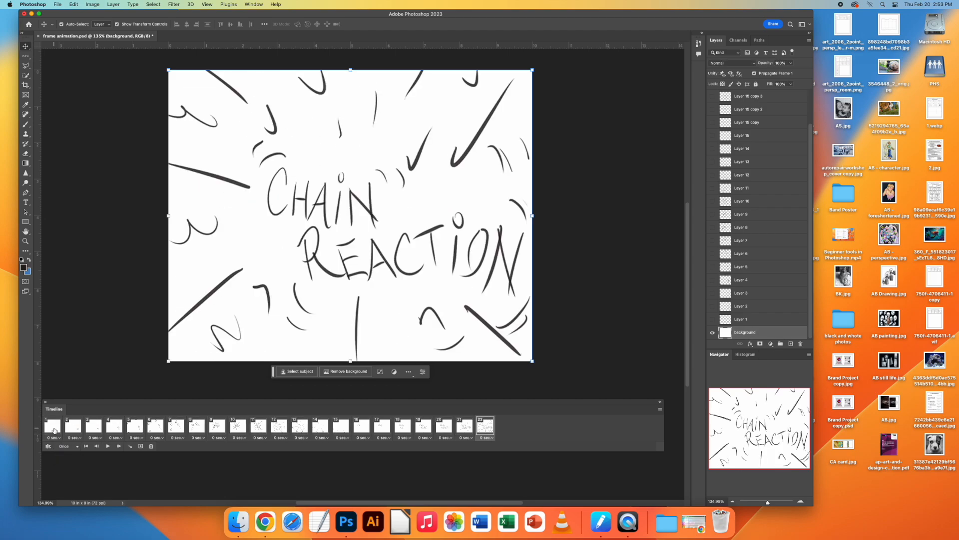
{"action": "left_click", "coordinate": [75, 446]}
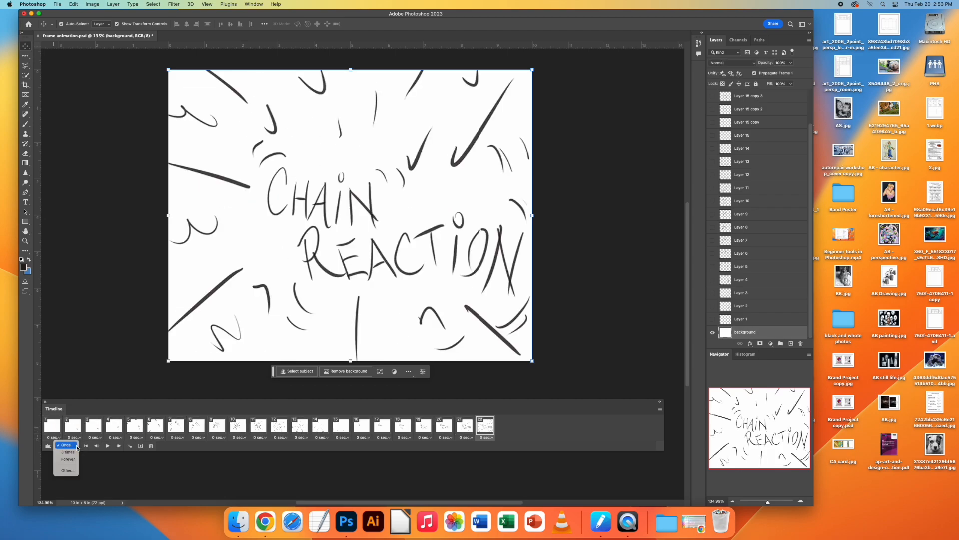
{"action": "left_click", "coordinate": [75, 458]}
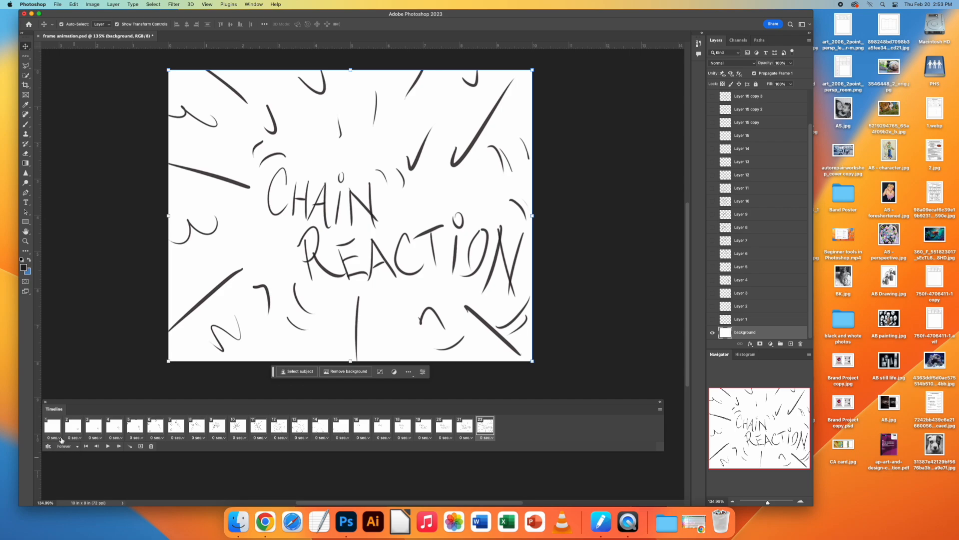
Step: Set the delay of frames 1, 2 and 3 to 0.1 seconds each
{"action": "left_click", "coordinate": [60, 439]}
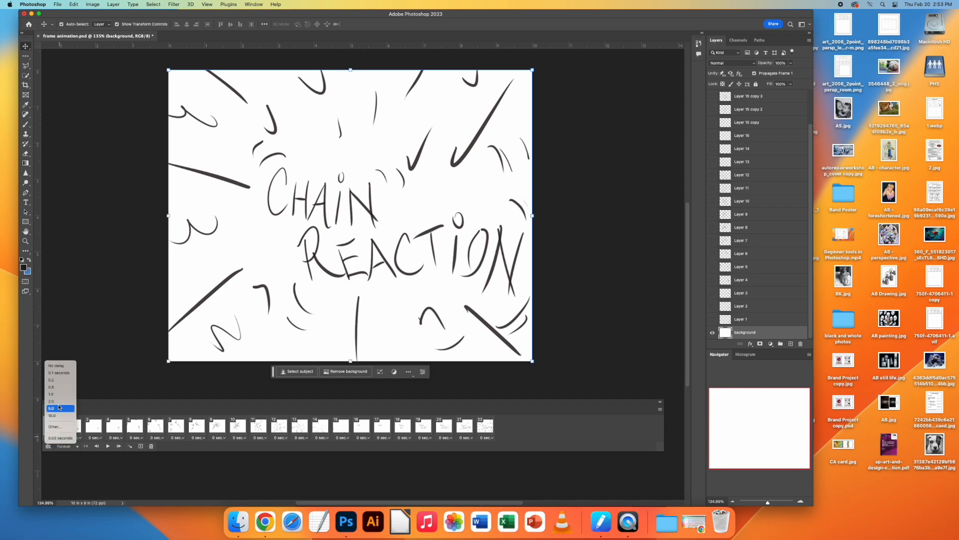
{"action": "left_click", "coordinate": [58, 373]}
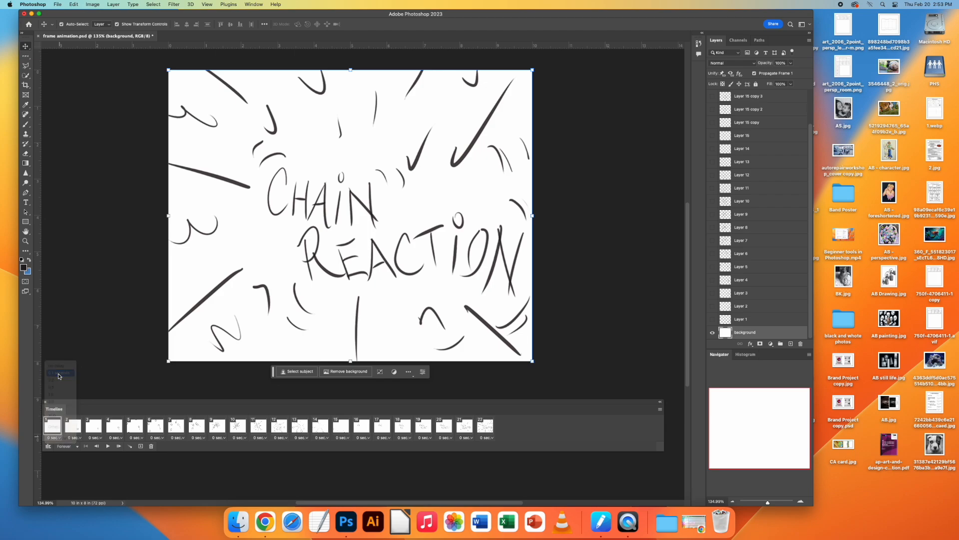
{"action": "left_click", "coordinate": [80, 438]}
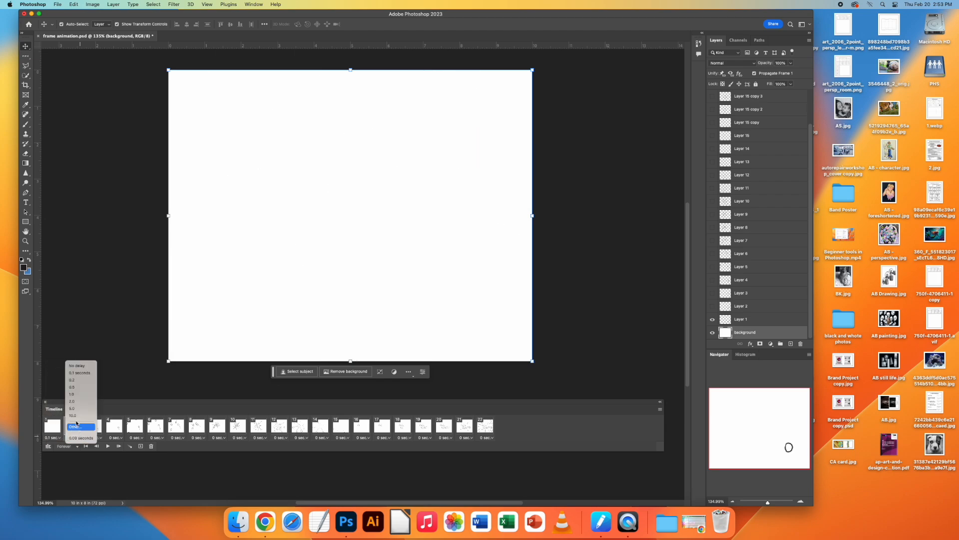
{"action": "left_click", "coordinate": [75, 376]}
{"action": "left_click", "coordinate": [101, 438]}
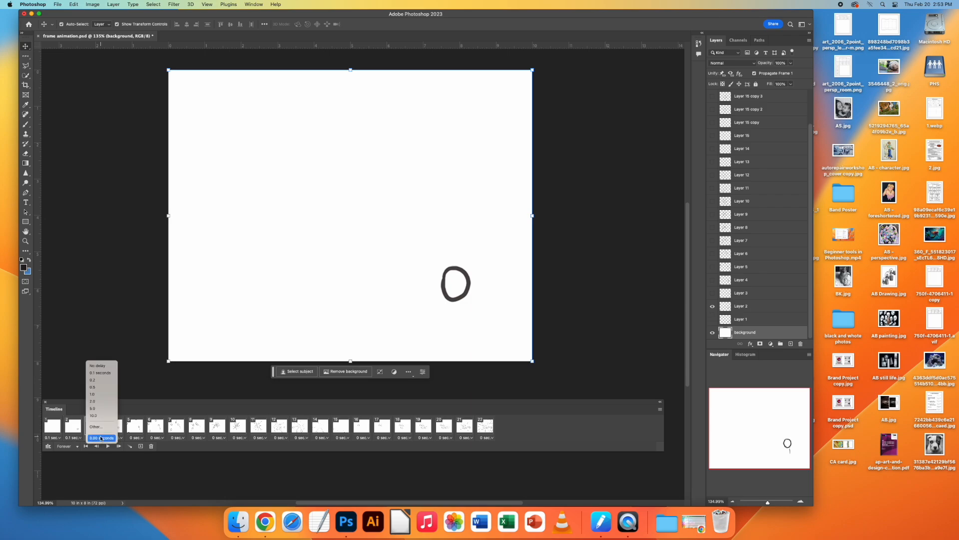
{"action": "left_click", "coordinate": [98, 377]}
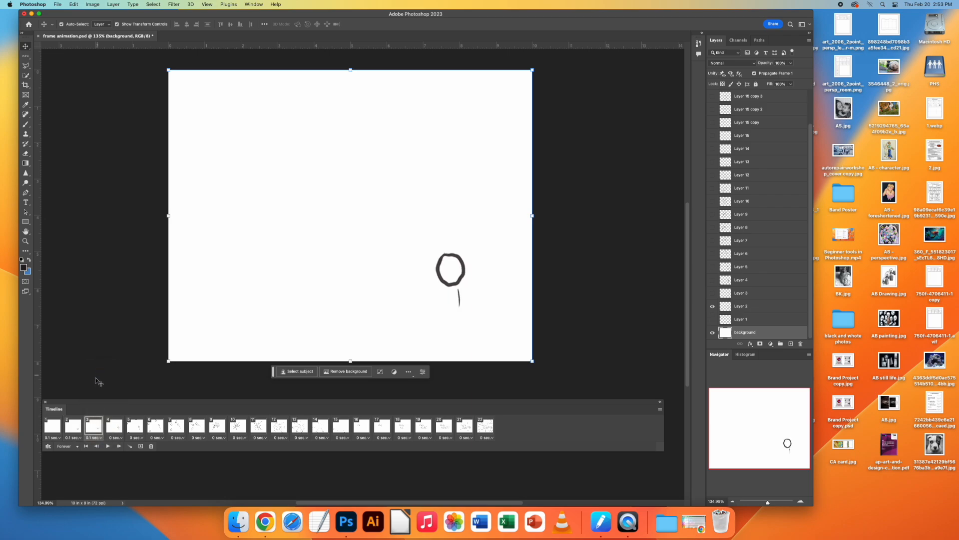
Step: Select all frames from 1 to 22 and set their delay to 0.1 seconds
{"action": "left_click", "coordinate": [56, 429]}
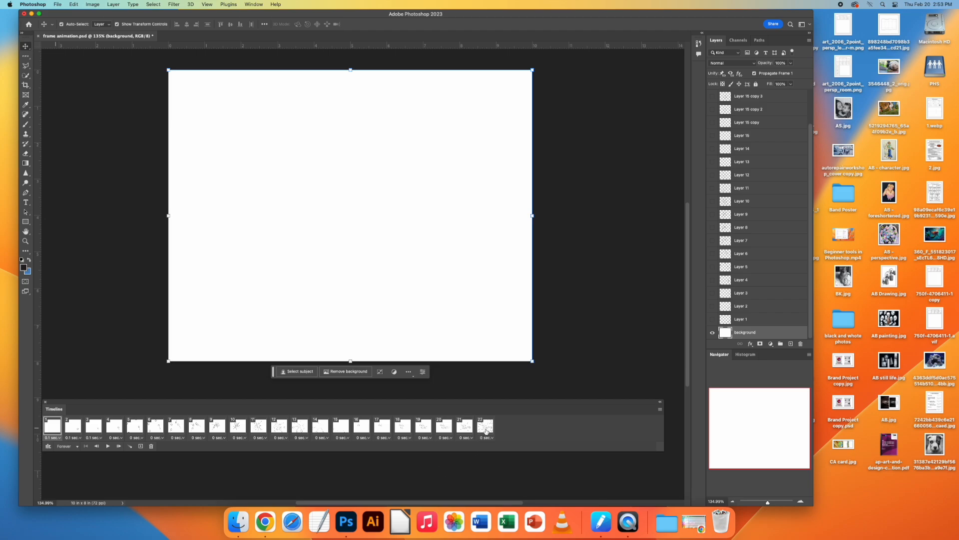
{"action": "left_click", "coordinate": [486, 430], "text": "shift"}
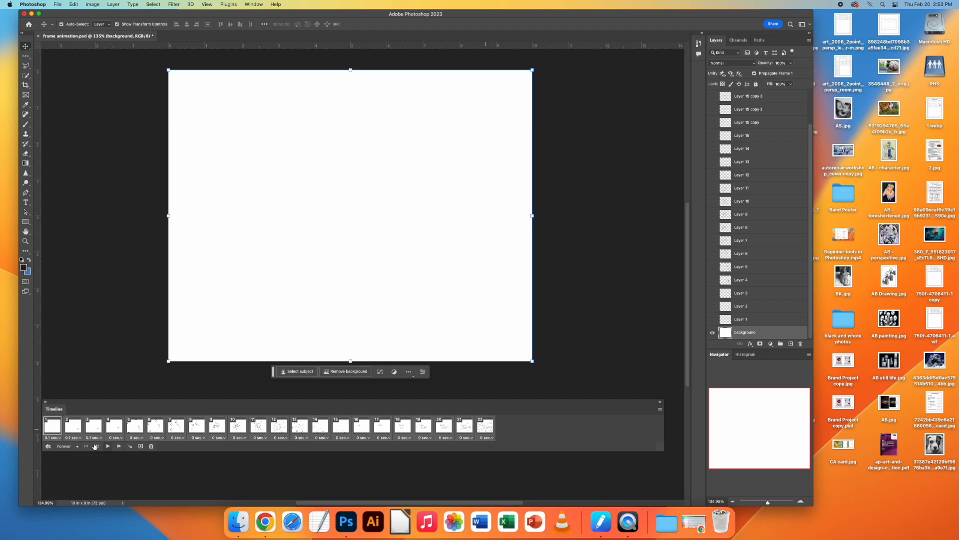
{"action": "left_click", "coordinate": [122, 438]}
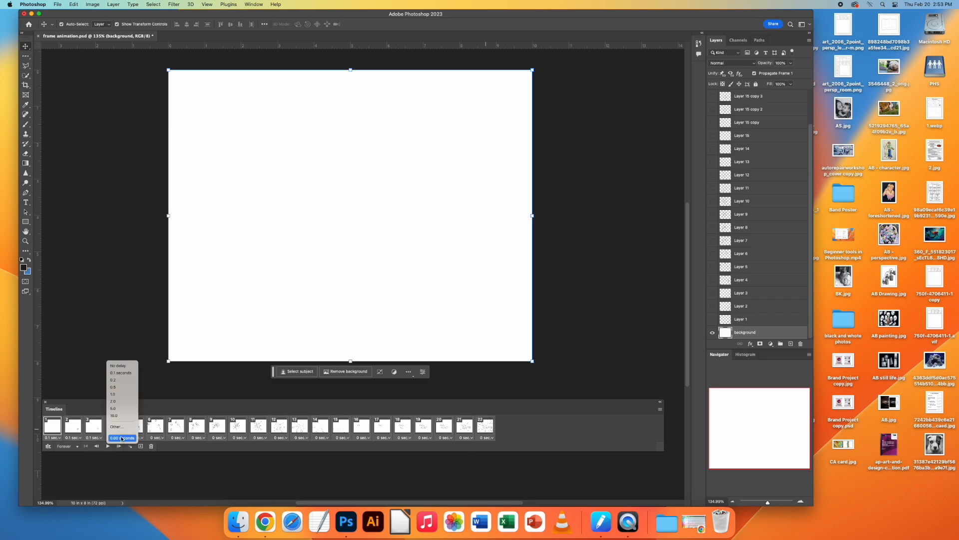
{"action": "left_click", "coordinate": [123, 375]}
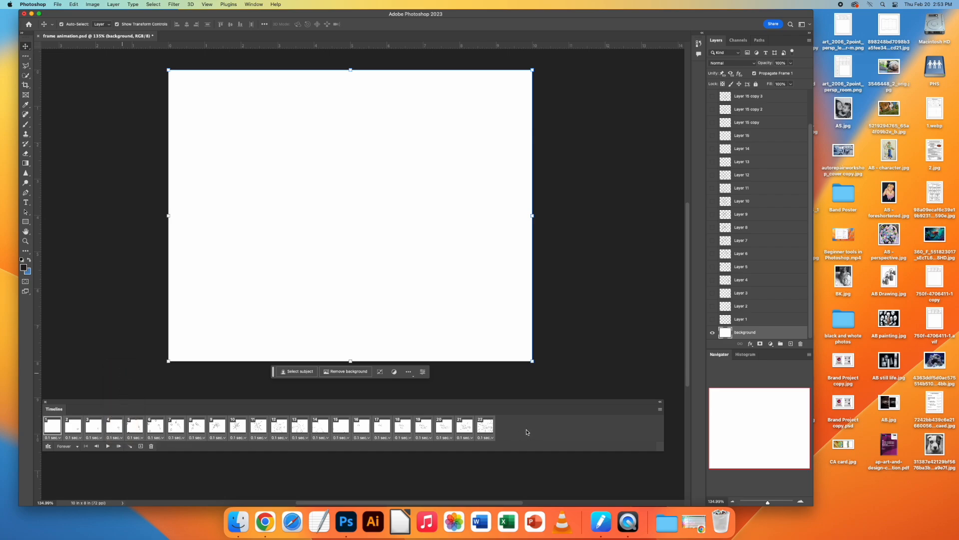
Step: Check frames 19 and 14, then preview the animation from frame 14 and stop it
{"action": "left_click", "coordinate": [428, 432]}
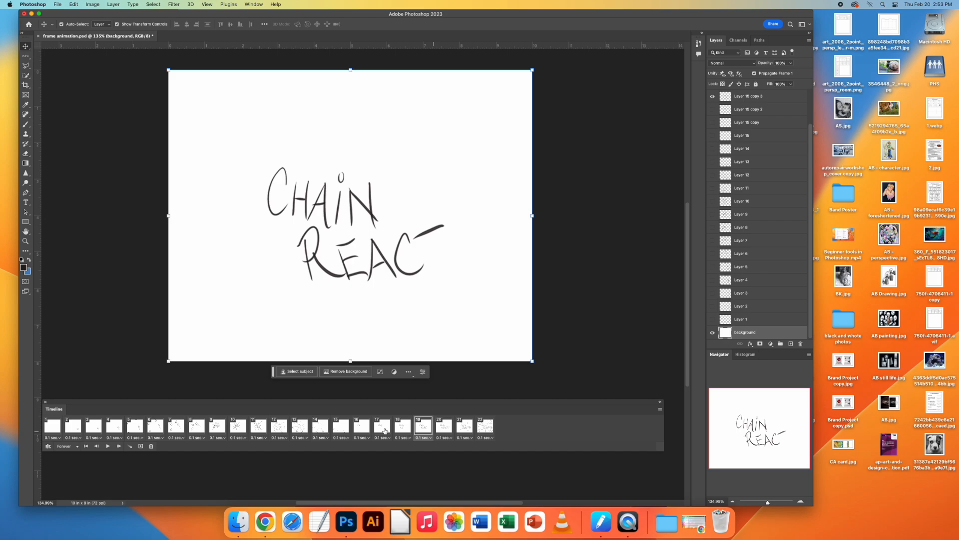
{"action": "left_click", "coordinate": [316, 424]}
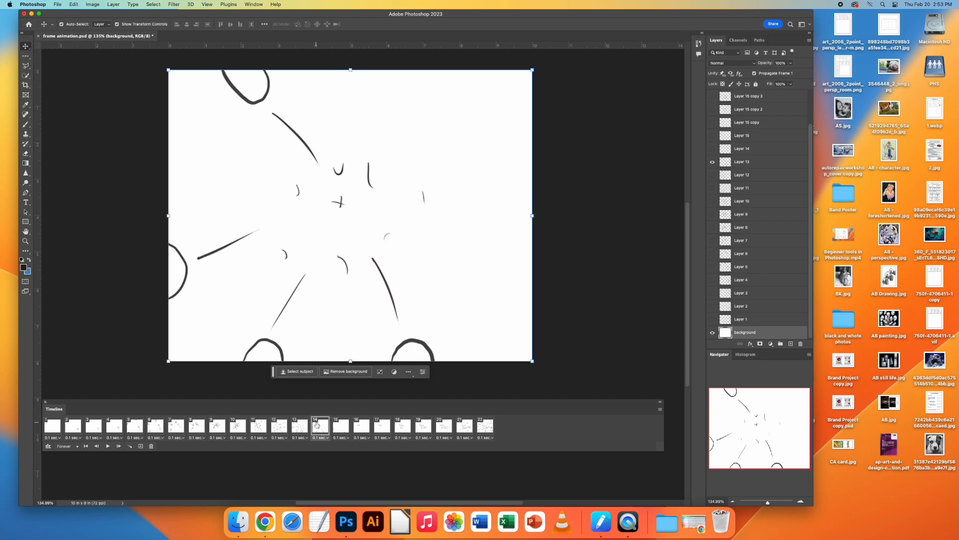
{"action": "key", "text": "space"}
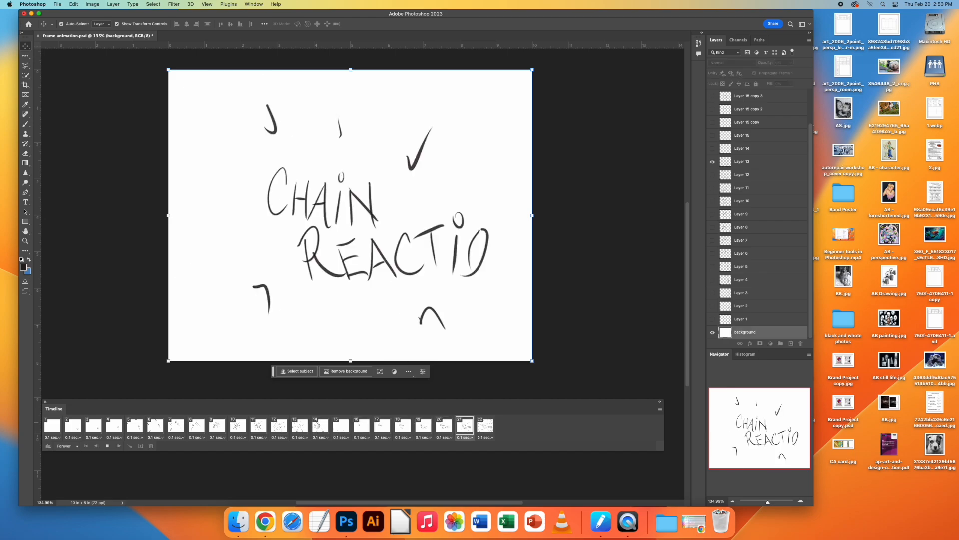
{"action": "key", "text": "space"}
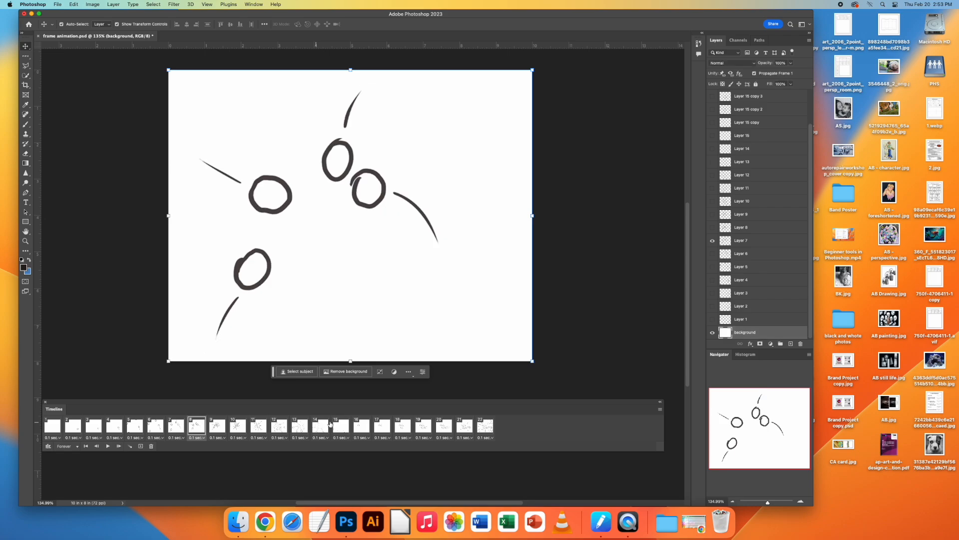
Step: Set the delay of the last frame, frame 22, to 0.5 seconds and preview the animation
{"action": "left_click", "coordinate": [487, 438]}
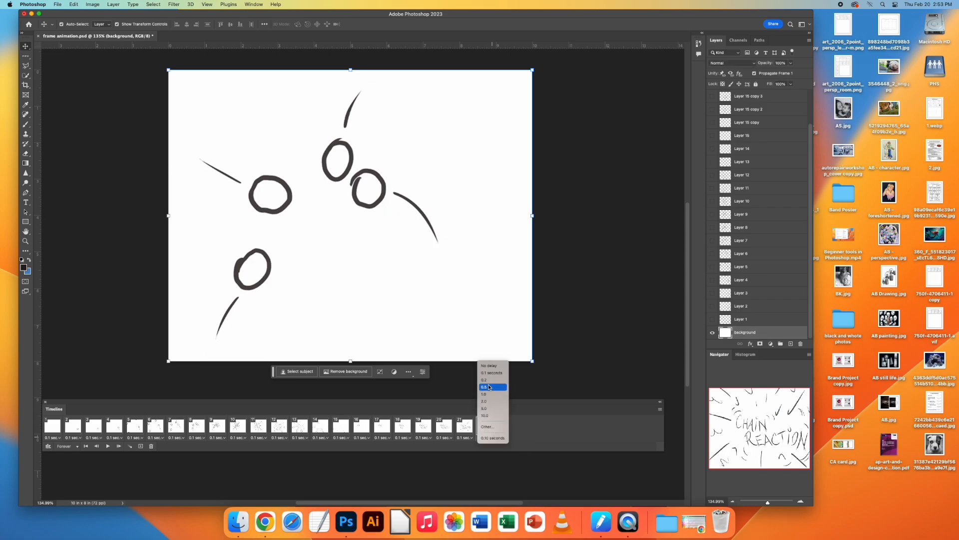
{"action": "left_click", "coordinate": [489, 387]}
{"action": "left_click", "coordinate": [439, 433]}
{"action": "key", "text": "space"}
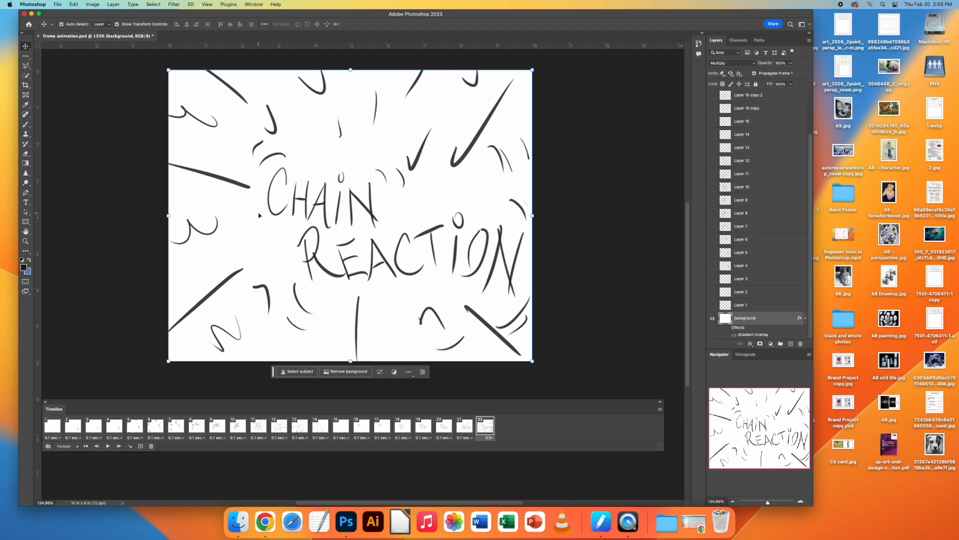
Step: Add a radial gradient fill above the background layer, centred near the word "CHAiN" and reaching the canvas's left edge
{"action": "left_click", "coordinate": [26, 163]}
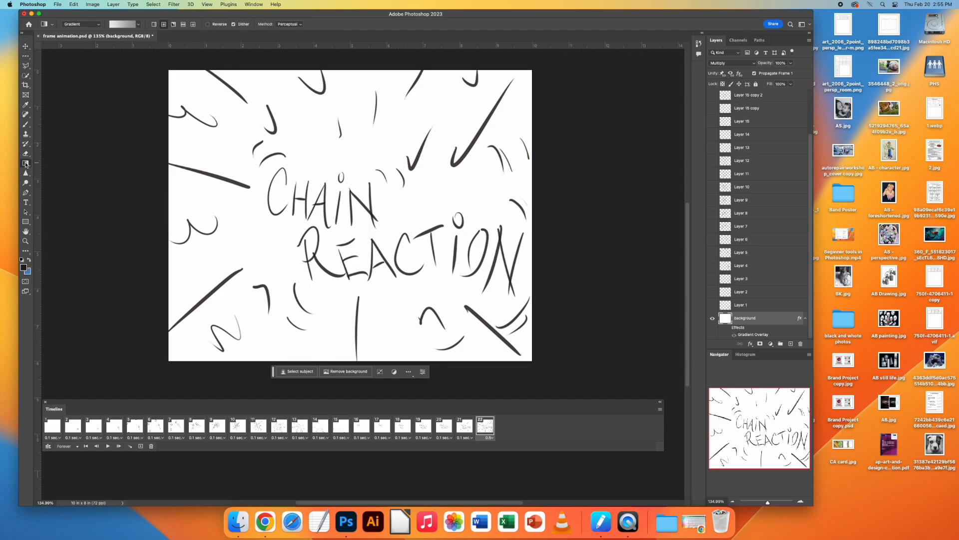
{"action": "left_click_drag", "start_coordinate": [292, 119], "coordinate": [354, 317]}
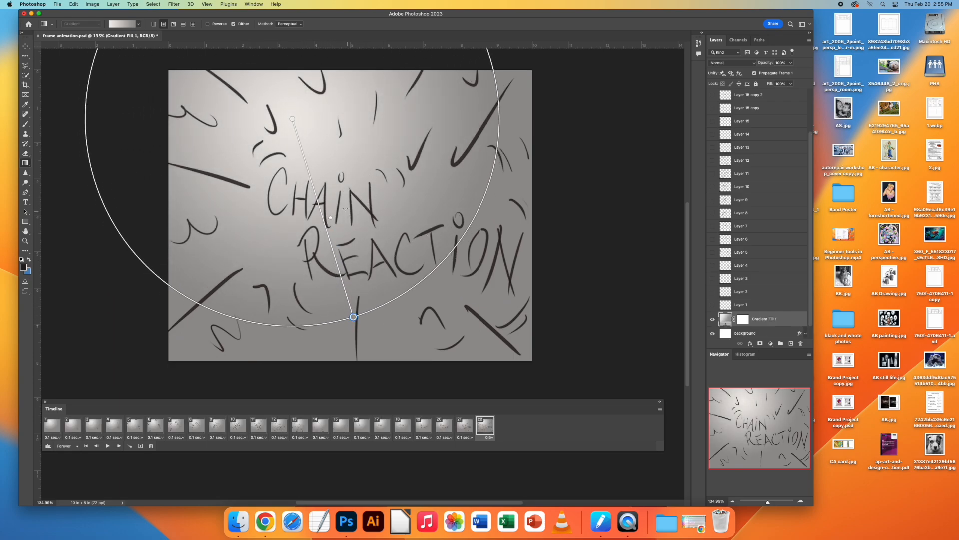
{"action": "left_click_drag", "start_coordinate": [341, 191], "coordinate": [166, 167]}
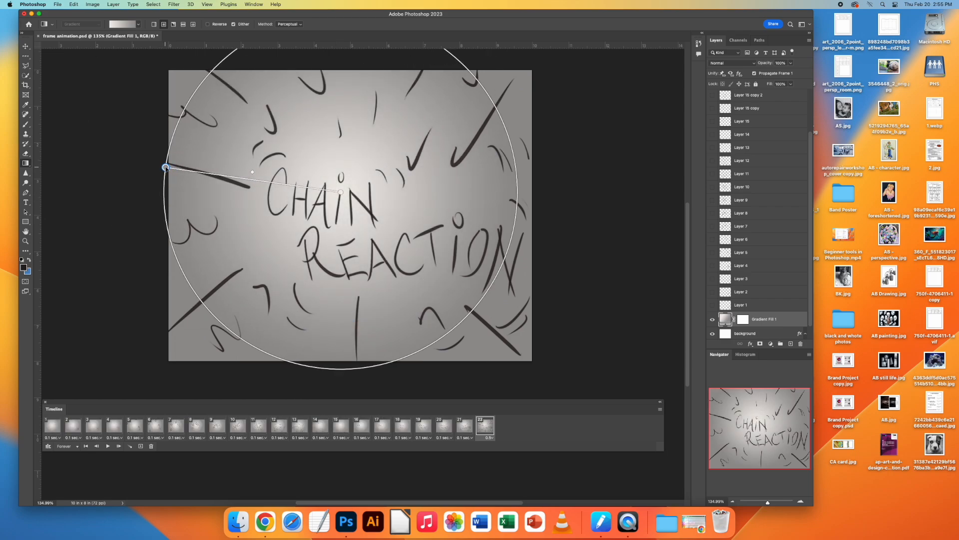
Step: Set the radial gradient's outer colour to the dark red #752f1a
{"action": "double_click", "coordinate": [165, 168]}
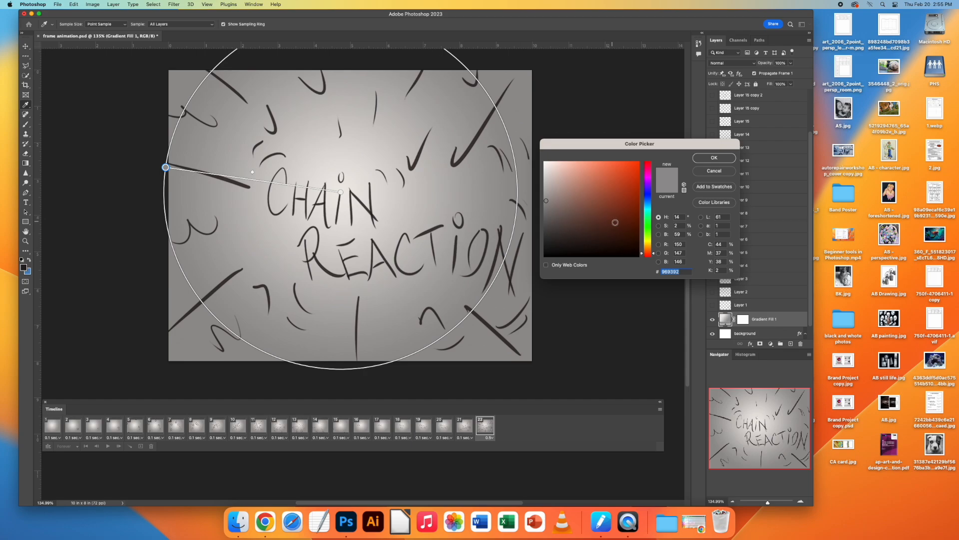
{"action": "left_click", "coordinate": [628, 224]}
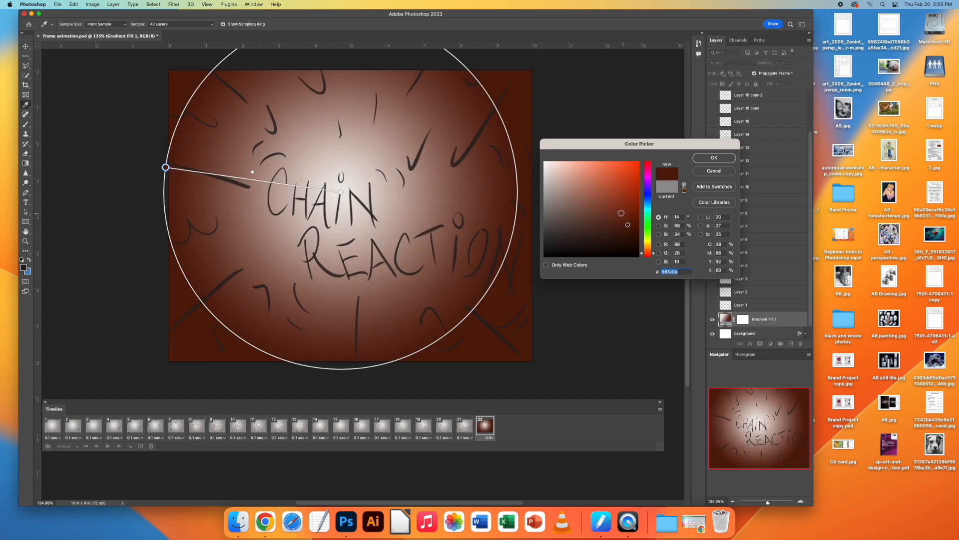
{"action": "left_click", "coordinate": [618, 213]}
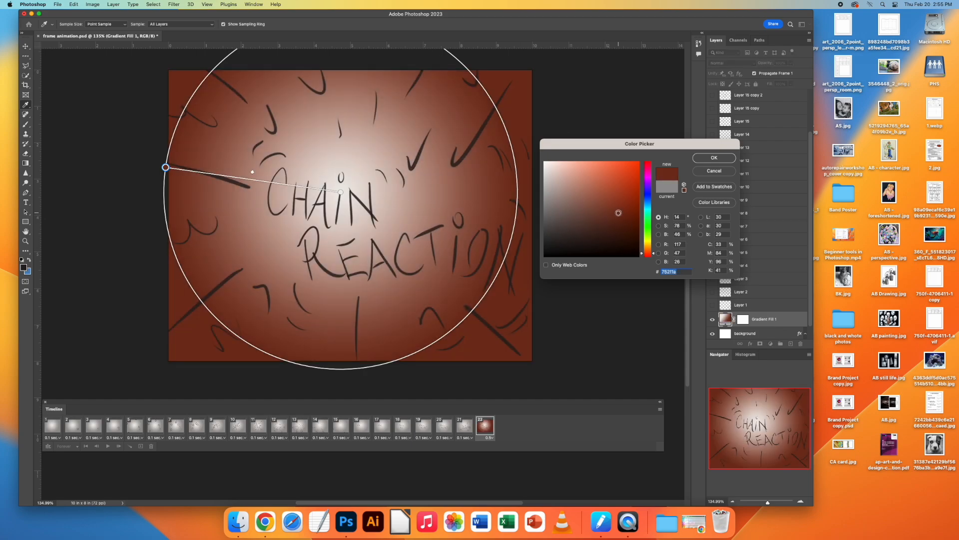
{"action": "left_click", "coordinate": [713, 159]}
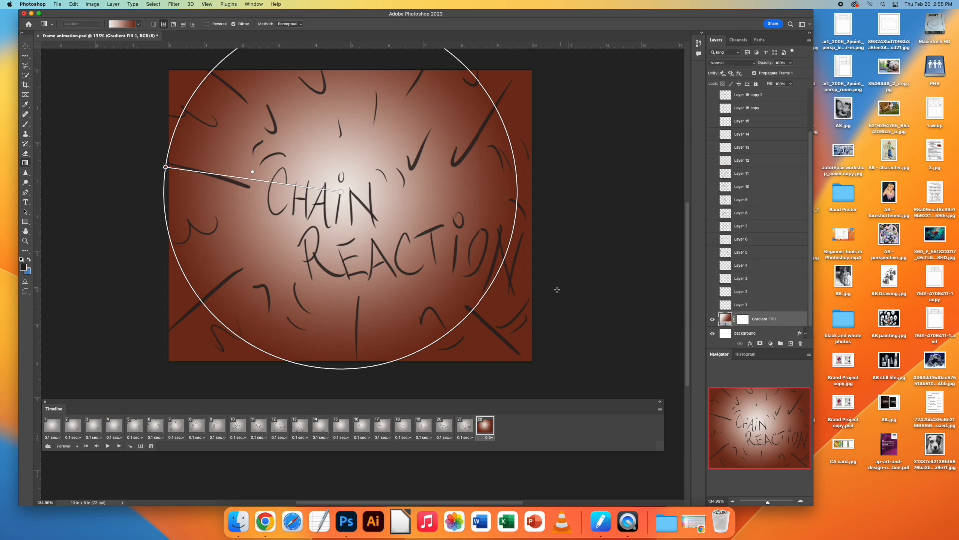
Step: Play the animation from the first frame, switch to the Move tool to hide the gradient handles, and stop playback
{"action": "left_click", "coordinate": [56, 428]}
{"action": "key", "text": "space"}
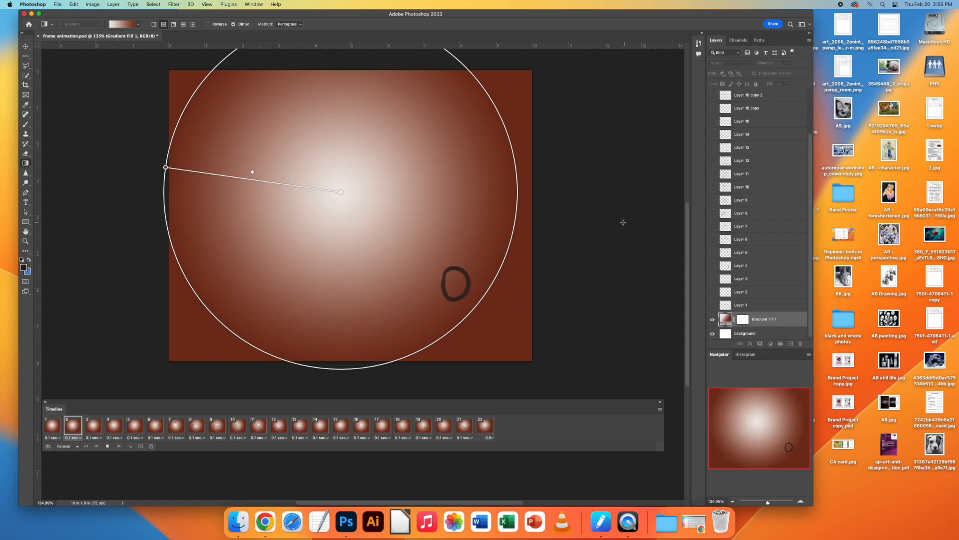
{"action": "left_click", "coordinate": [26, 46]}
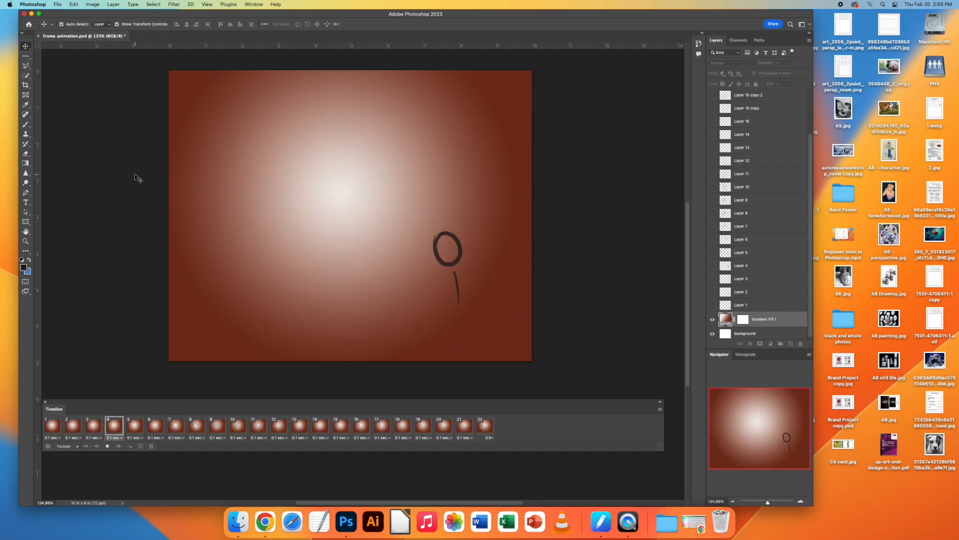
{"action": "key", "text": "space"}
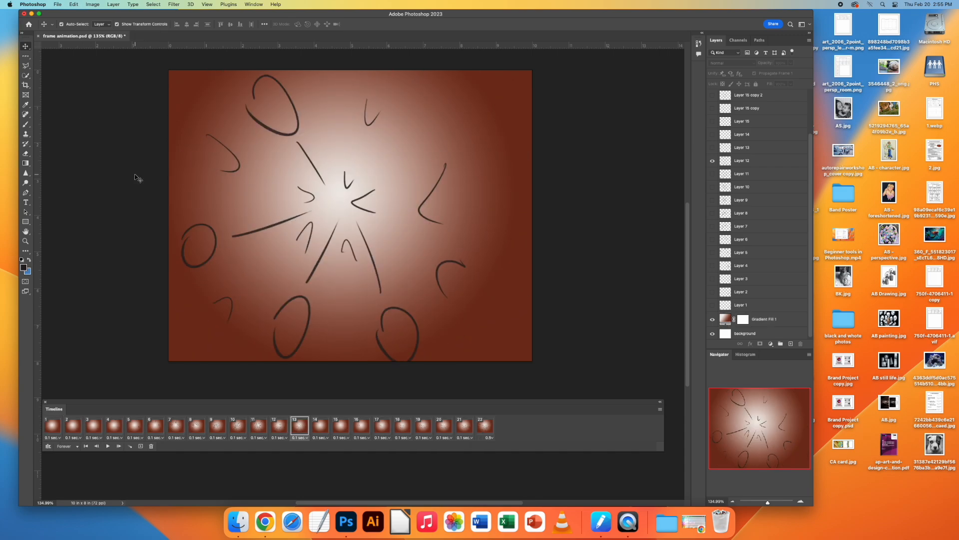